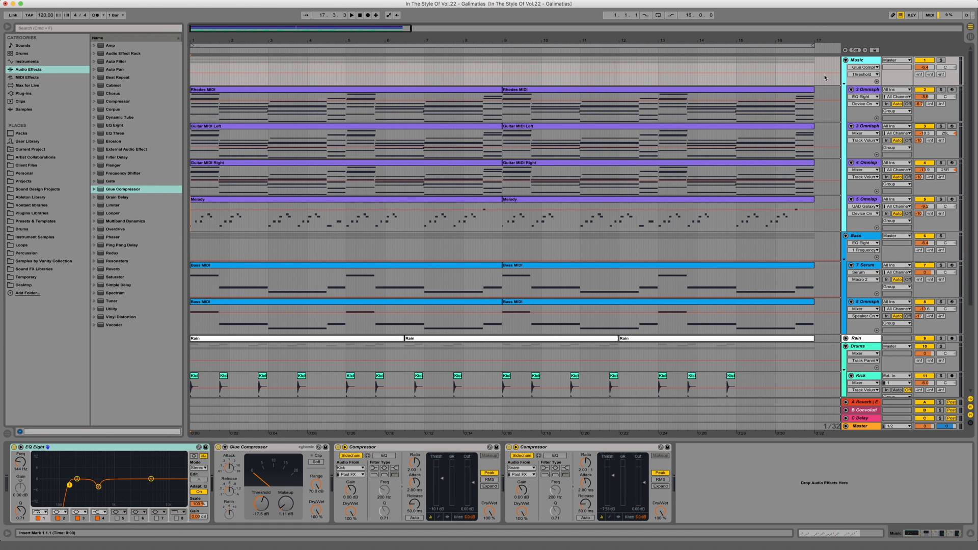
Audition the Music group and the Rhodes track in solo.
key(space)
click(941, 60)
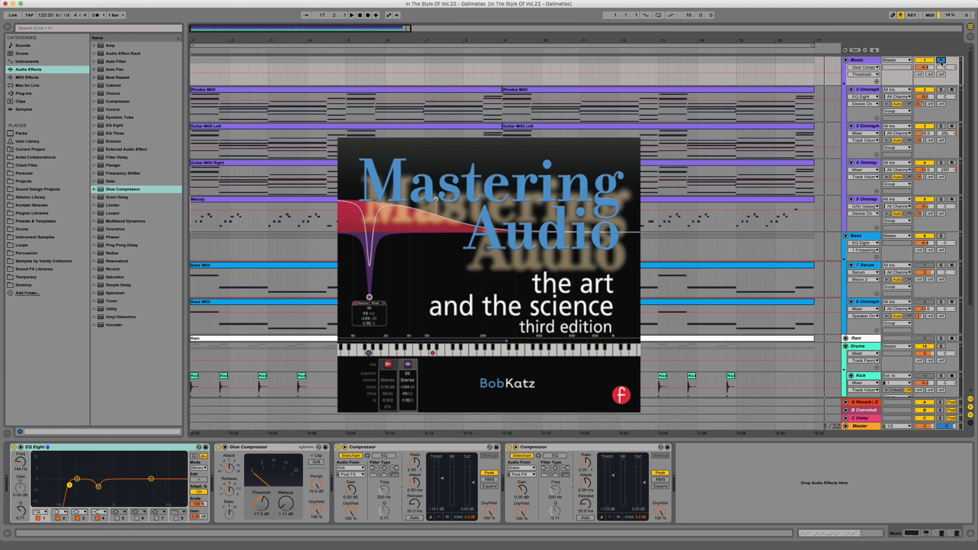
click(942, 89)
key(space)
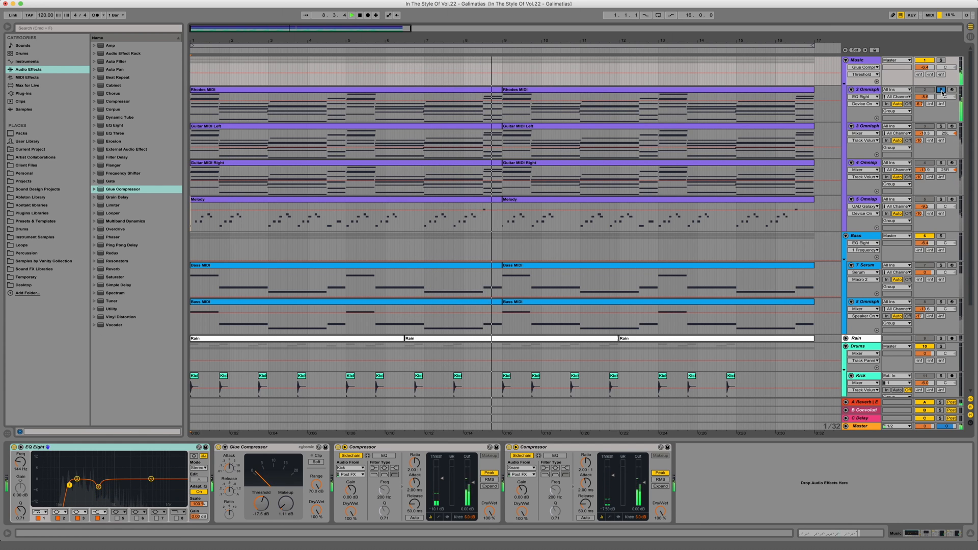
key(space)
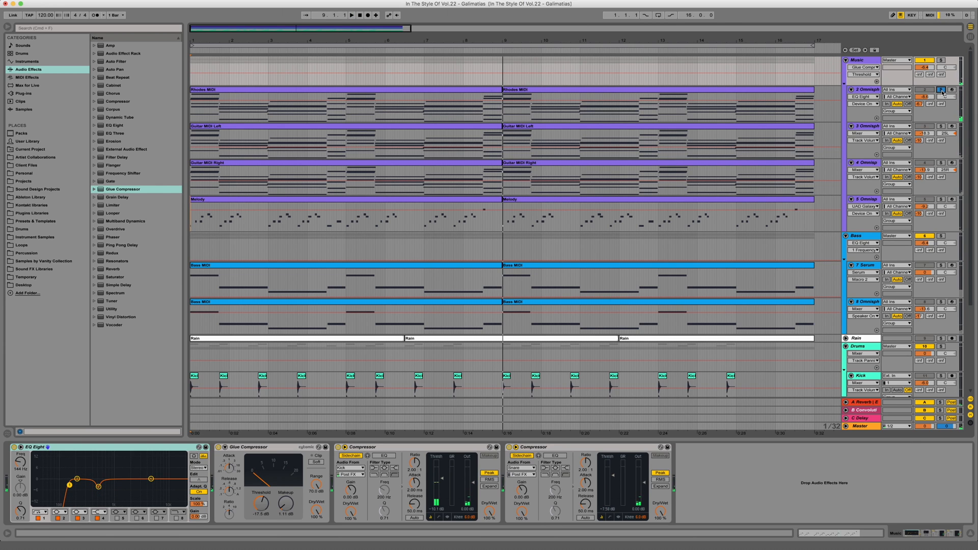
Solo the left and right guitar tracks in turn and play them back.
click(941, 125)
click(941, 163)
key(space)
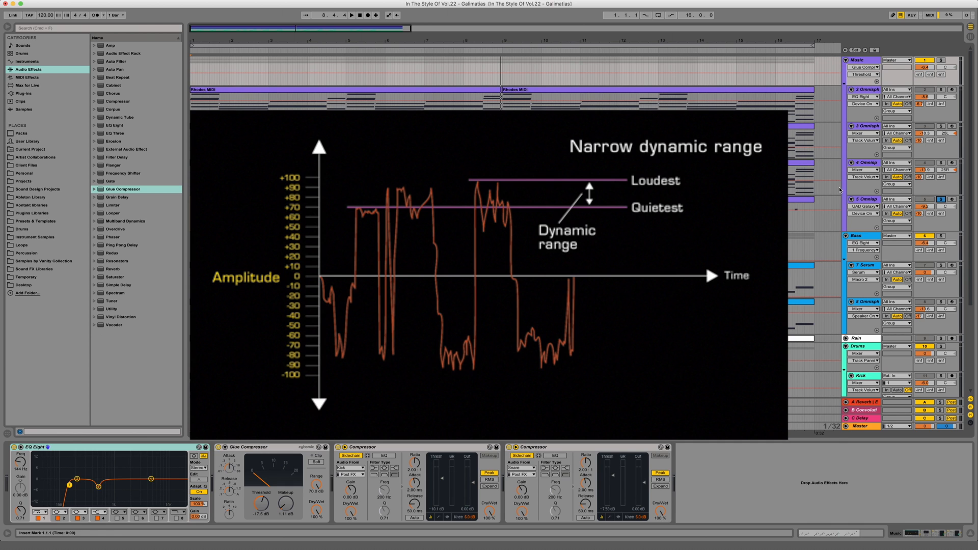
Open the first Rhodes MIDI clip in an enlarged note editor and examine the chord notes' start positions along the clip.
click(429, 92)
double_click(430, 92)
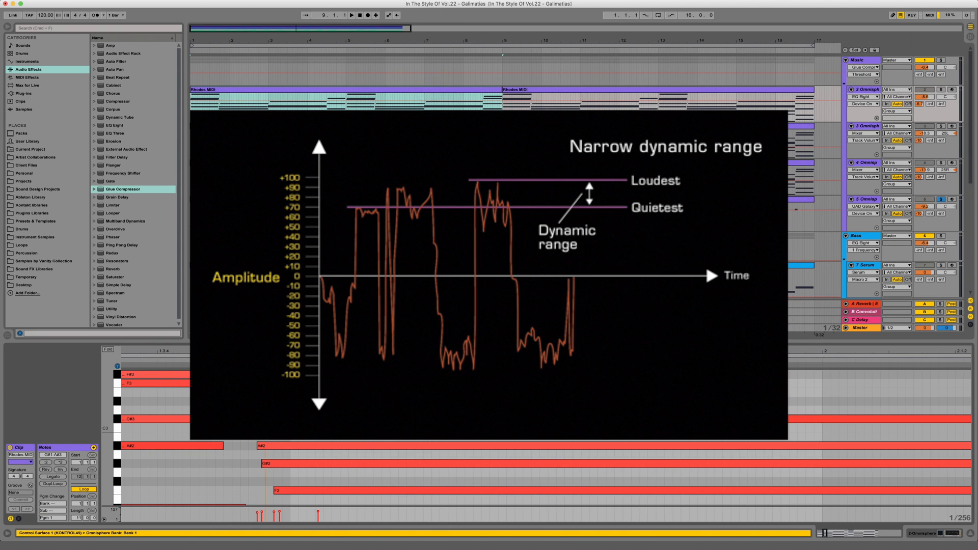
drag(430, 341, 430, 137)
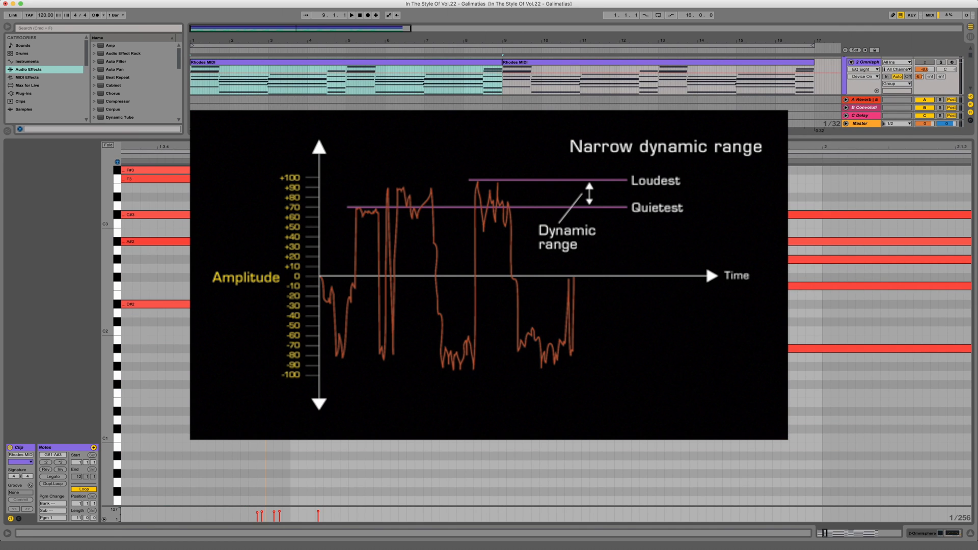
drag(300, 147, 300, 104)
scroll(326, 215, left, 10)
scroll(326, 215, left, 2)
drag(300, 147, 300, 91)
scroll(326, 357, right, 1)
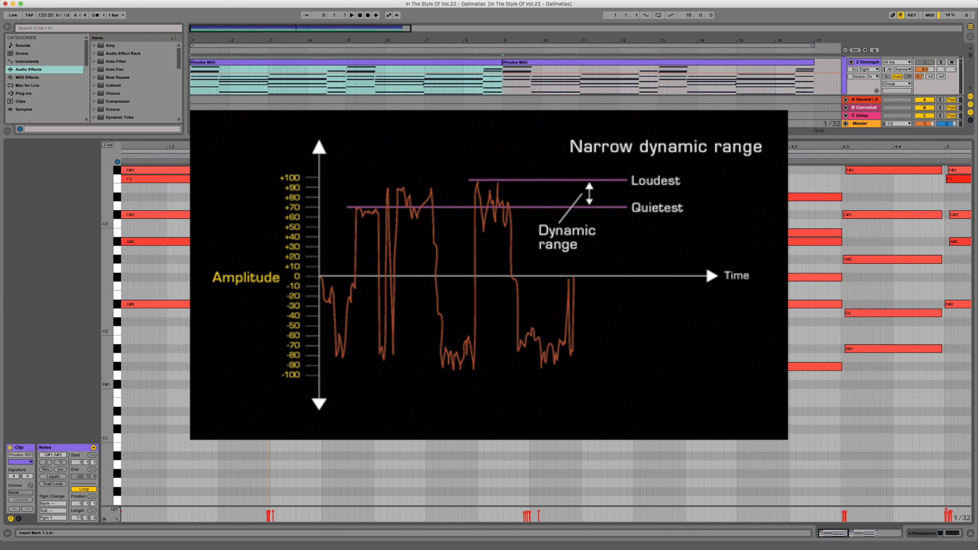
drag(536, 147, 536, 183)
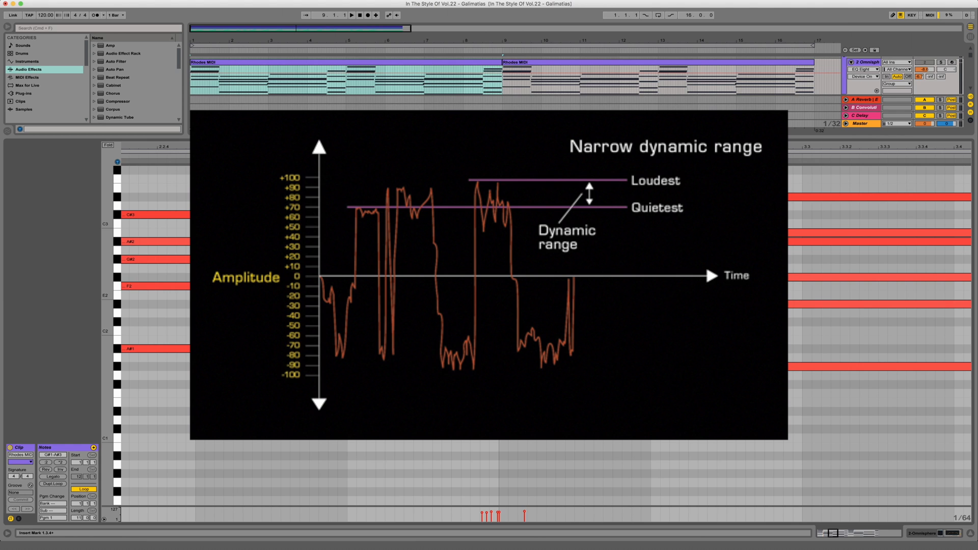
drag(476, 147, 135, 129)
drag(779, 148, 501, 127)
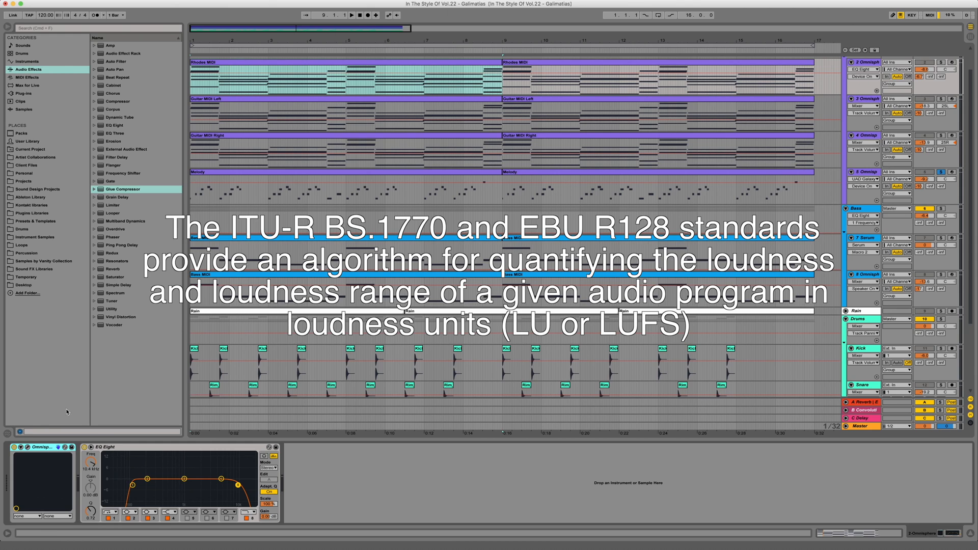
Open the Rhodes track's Omnisphere instrument, view the FX page of its patch, and close the plug-in window.
click(27, 447)
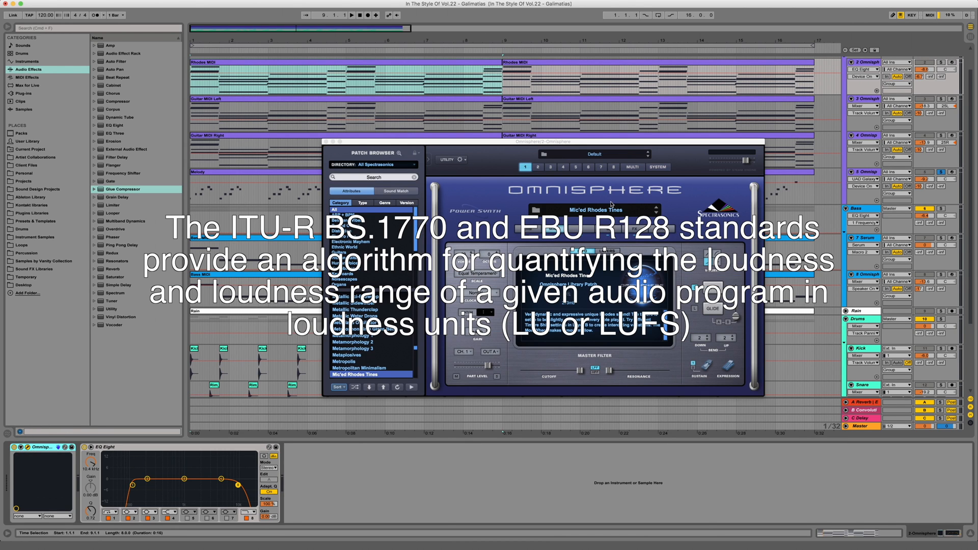
click(634, 231)
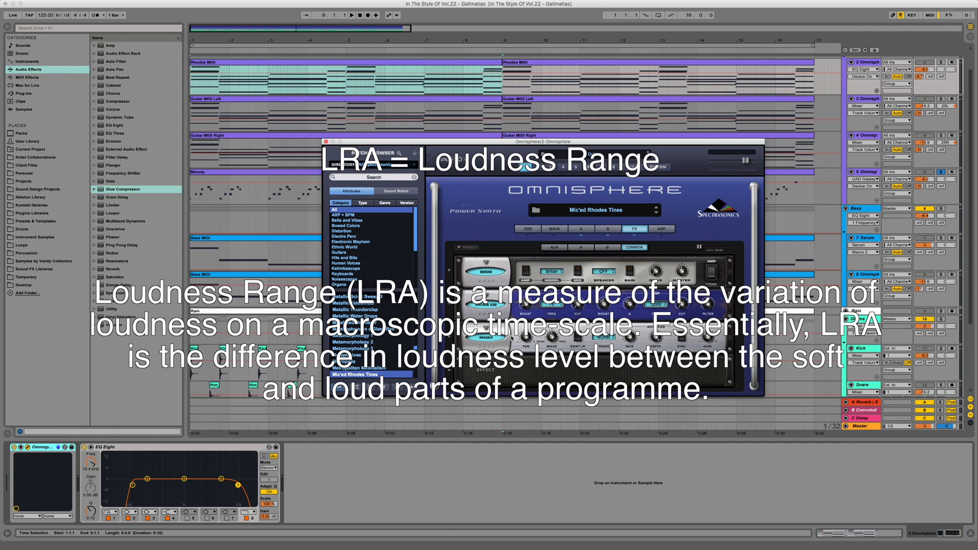
click(326, 141)
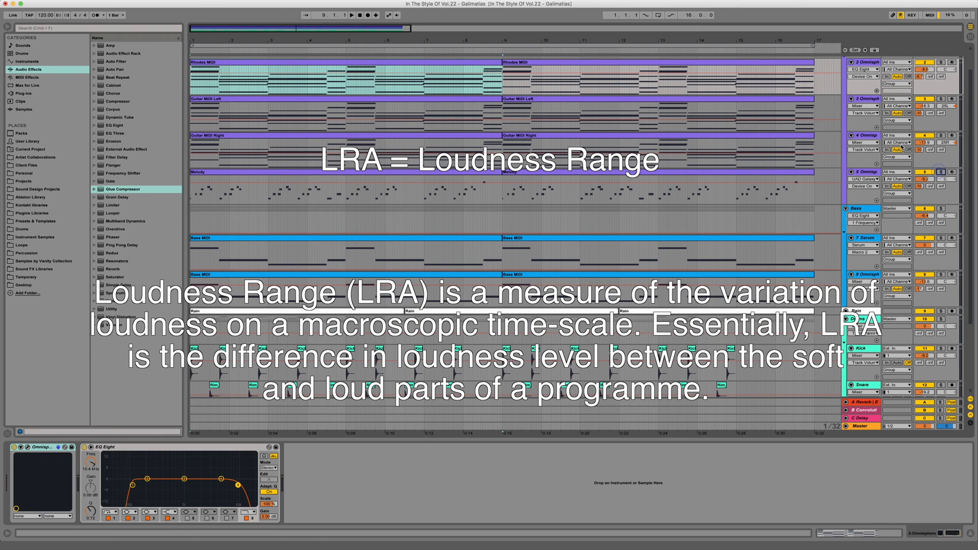
Select the left guitar track and listen to both guitar tracks soloed together.
scroll(892, 145, up, 2)
click(863, 131)
click(941, 126)
click(942, 163)
key(space)
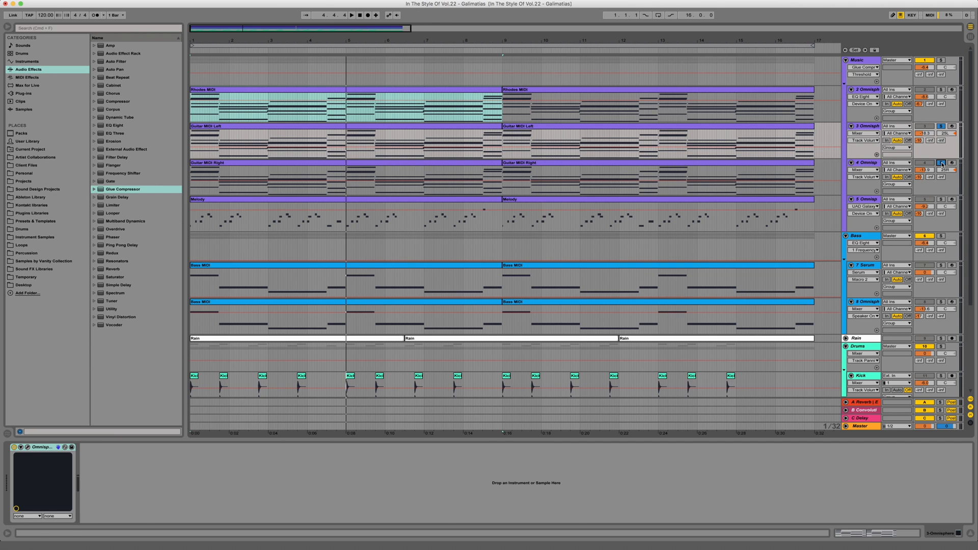
Select the Melody track and play it back in solo.
click(864, 199)
click(941, 199)
key(space)
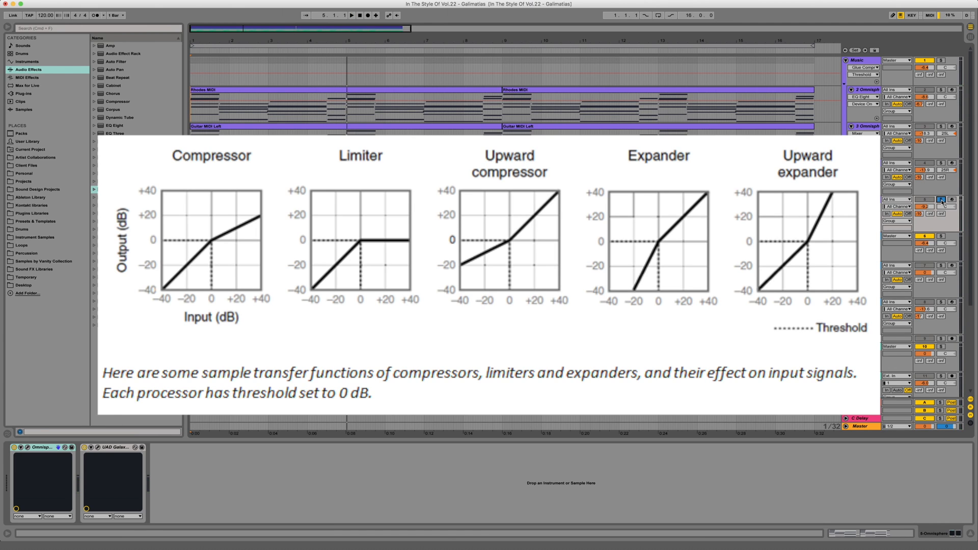
View the Melody track's Omnisphere instrument window and close it.
click(28, 448)
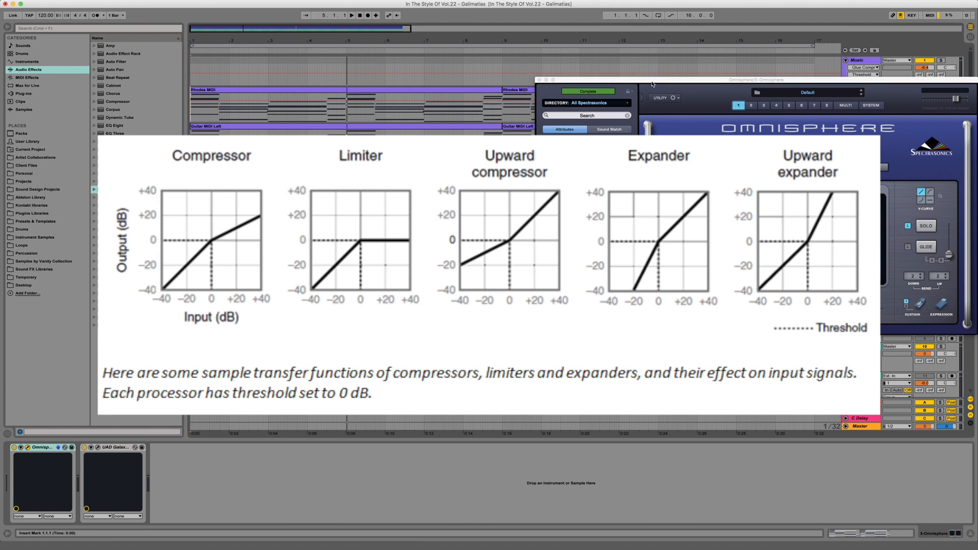
drag(653, 81, 368, 124)
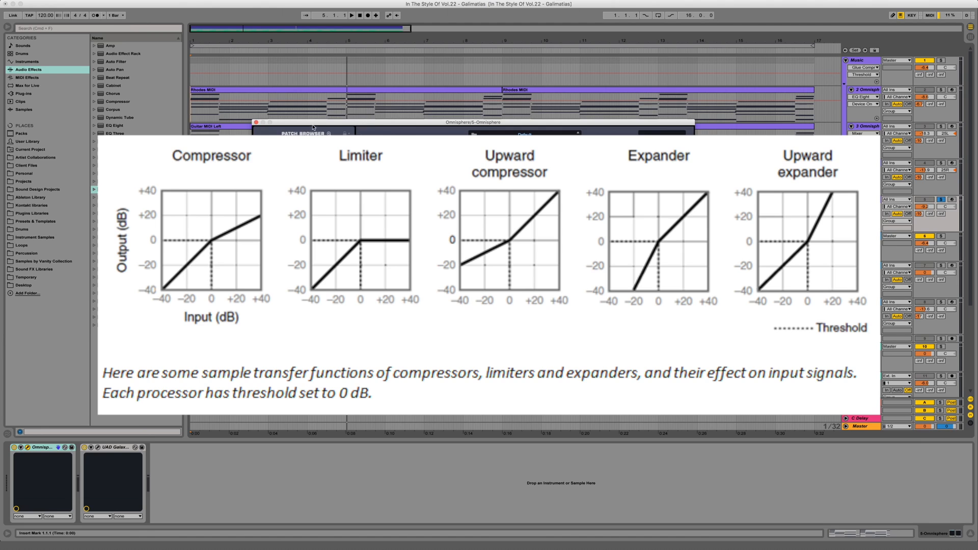
click(256, 123)
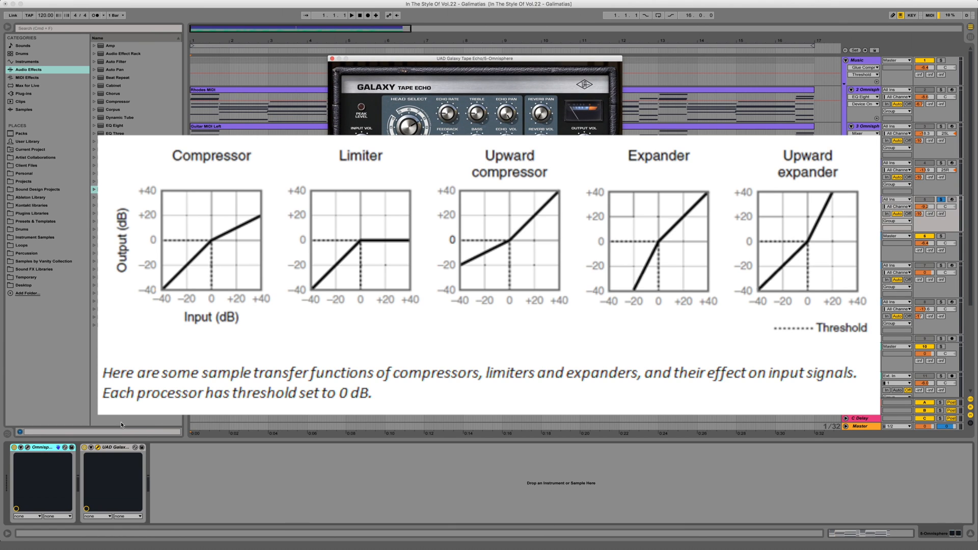
Compare the soloed melody with and without UAD Galaxy Tape Echo by toggling the effect during playback, leaving it enabled.
key(space)
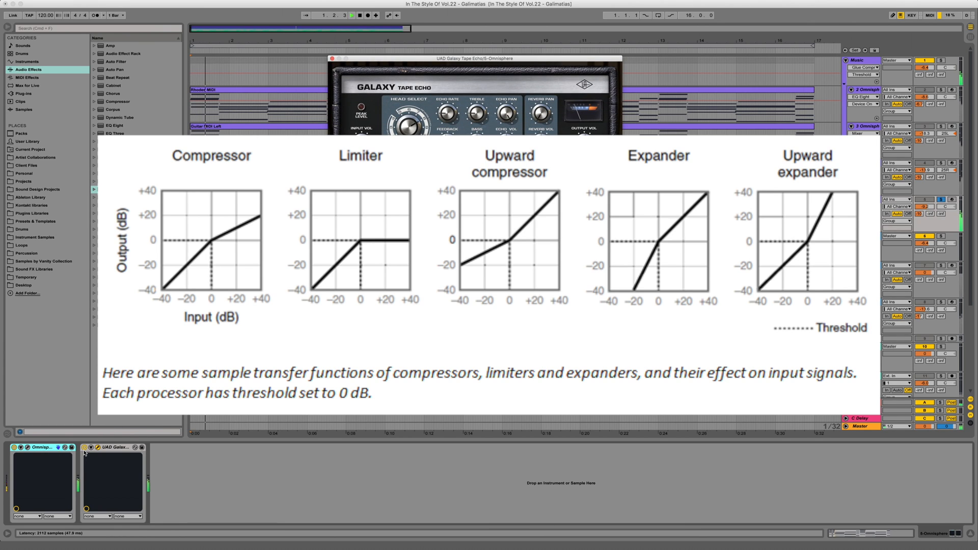
click(85, 451)
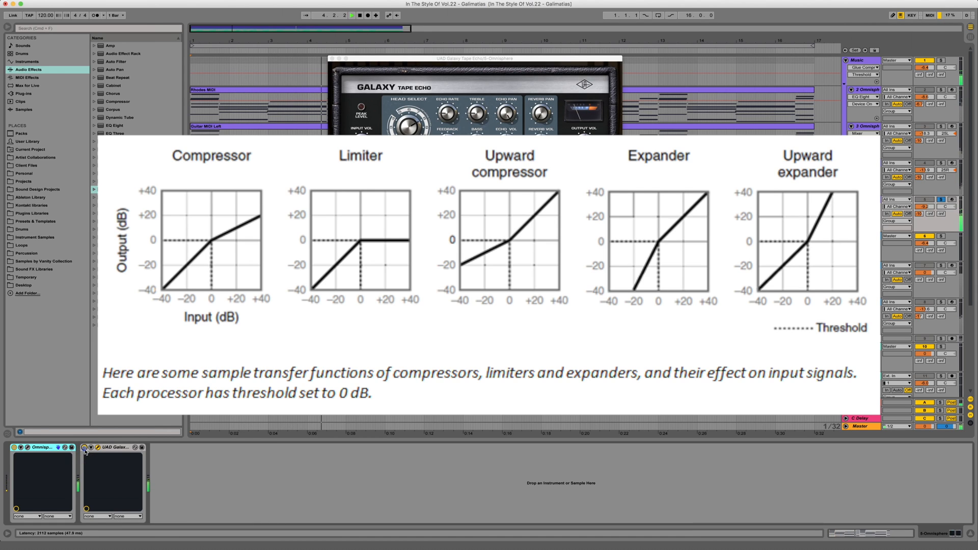
click(84, 449)
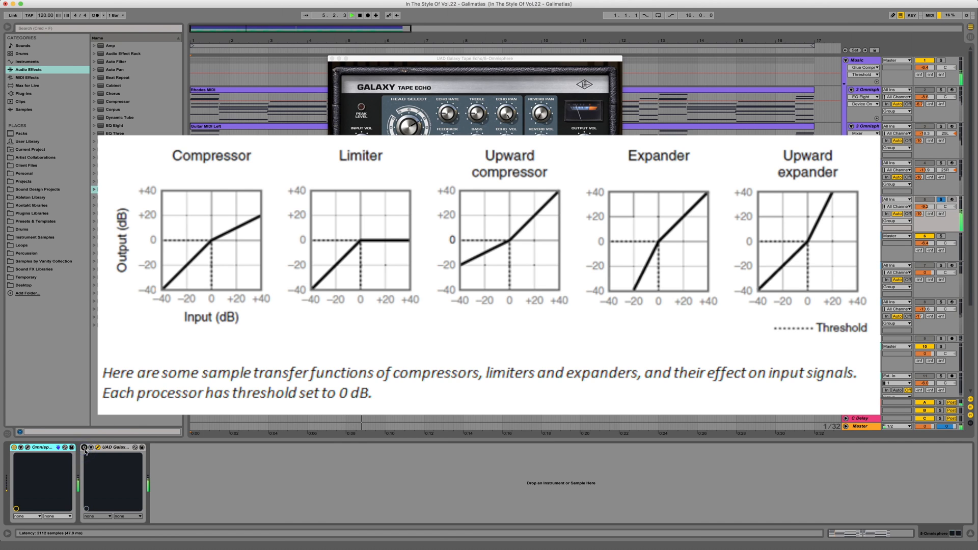
click(85, 448)
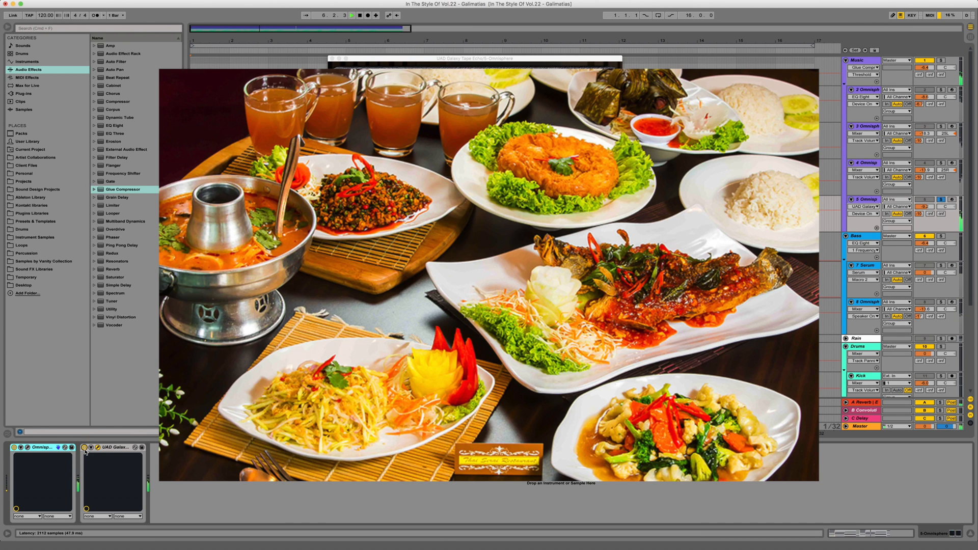
click(85, 448)
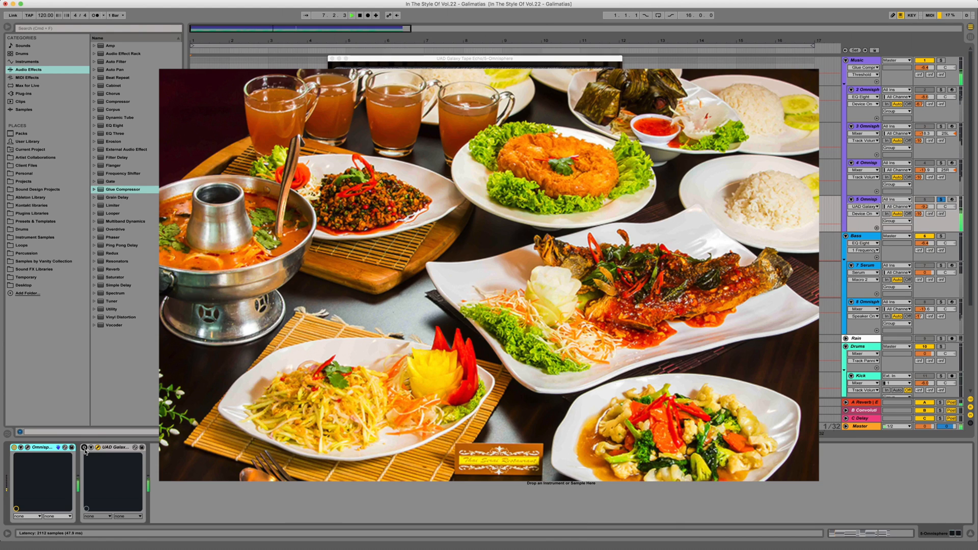
click(85, 449)
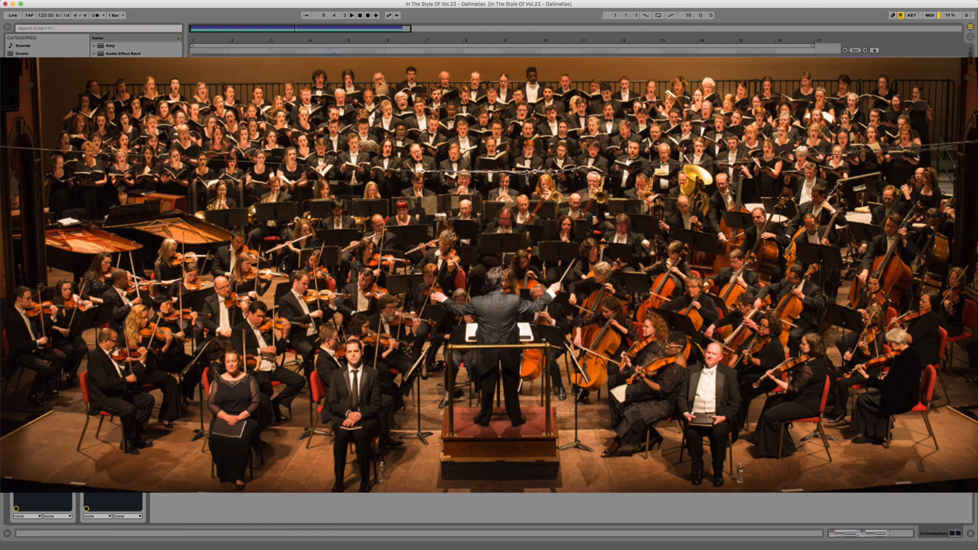
Inspect the Music group's effect chain: the EQ Eight cut and the two sidechained Compressors.
click(862, 60)
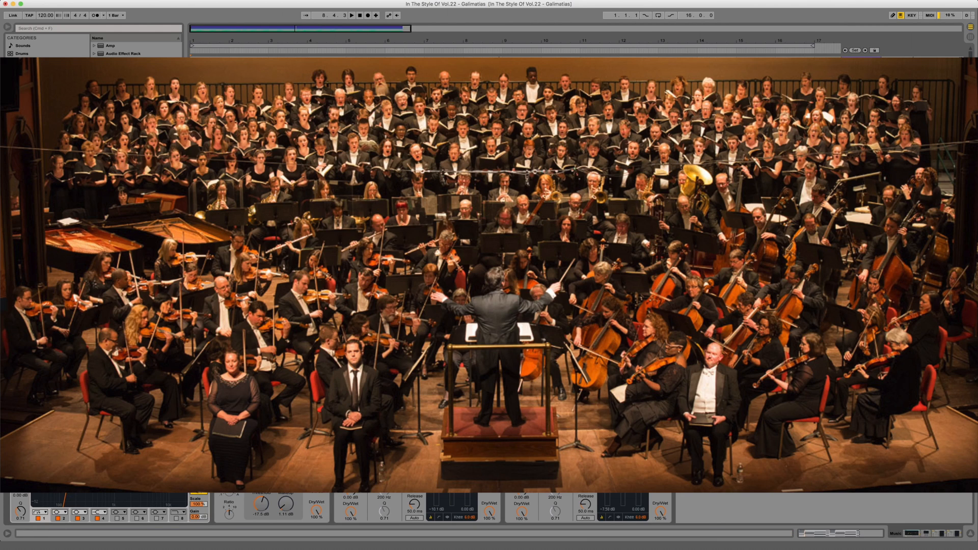
click(101, 493)
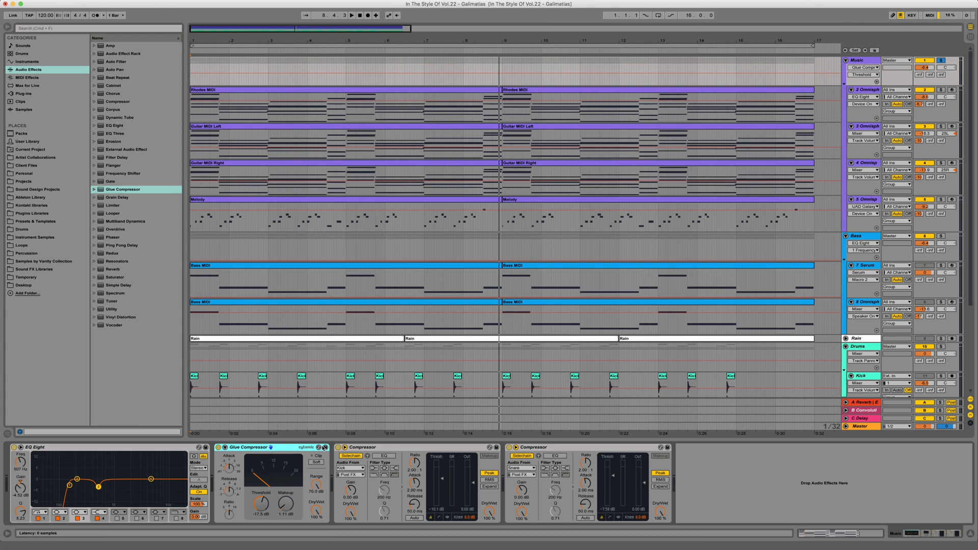
click(390, 448)
click(561, 448)
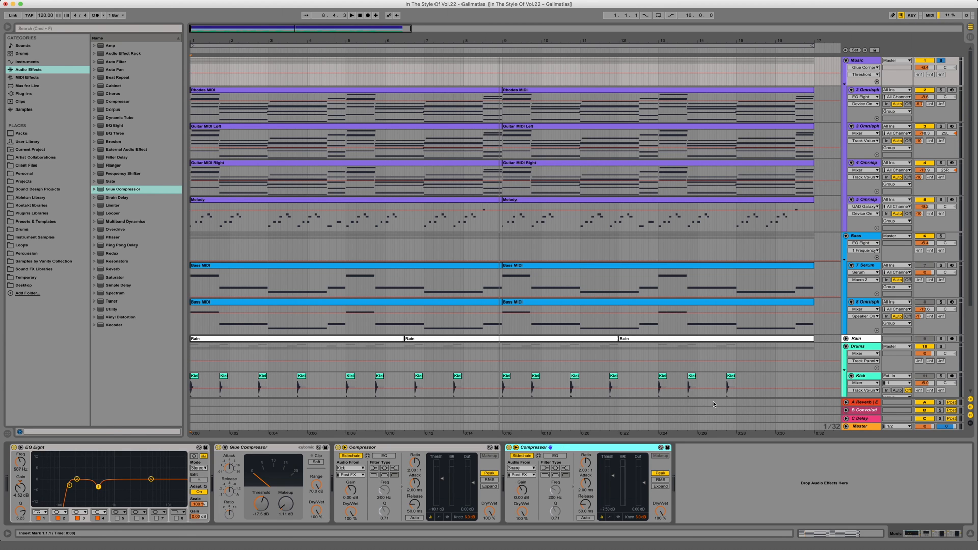
Select the Drums group, view its EQ Eight, and play the group back in solo.
click(865, 349)
scroll(866, 350, down, 5)
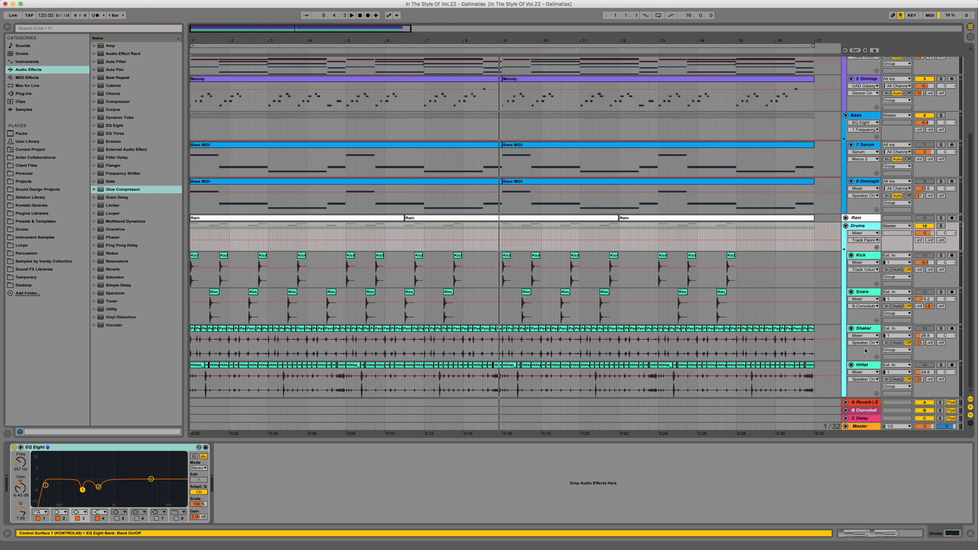
click(942, 226)
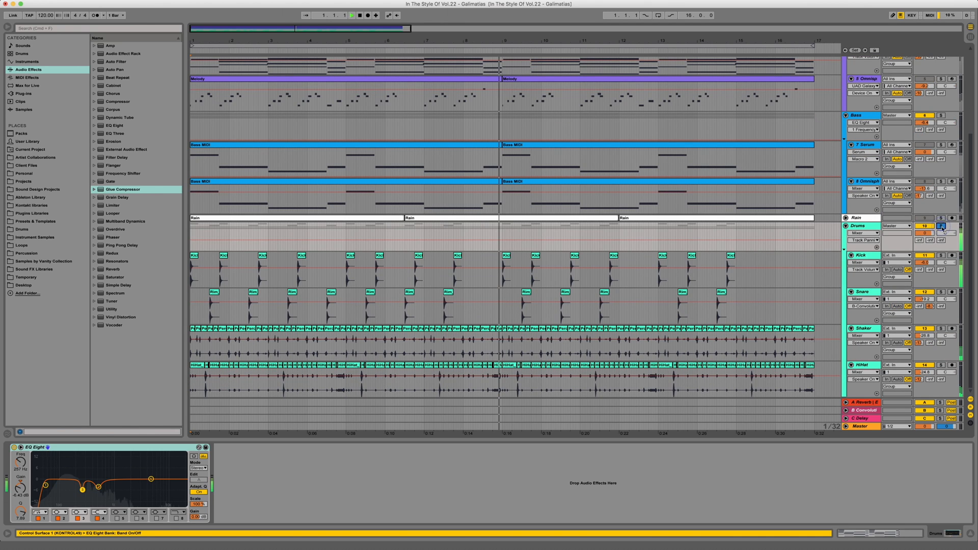
key(space)
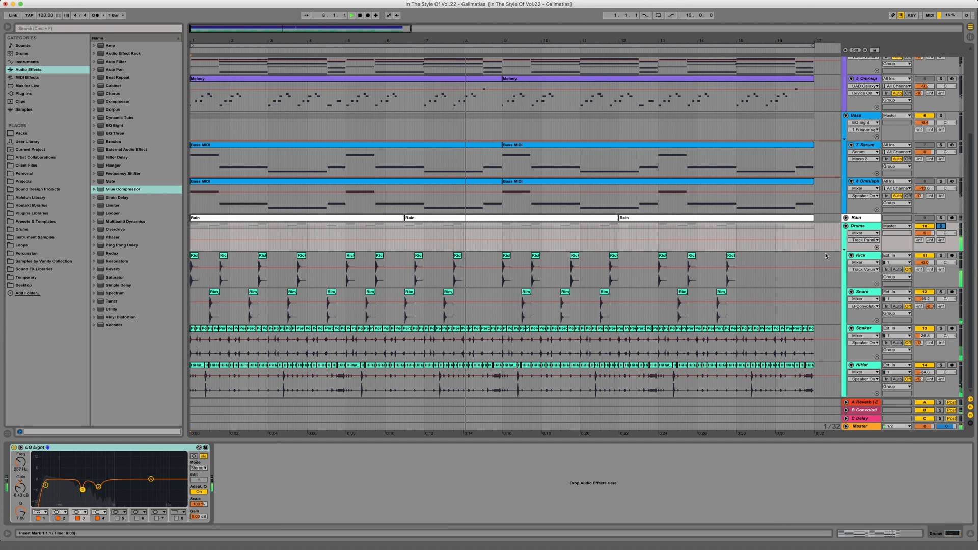
key(space)
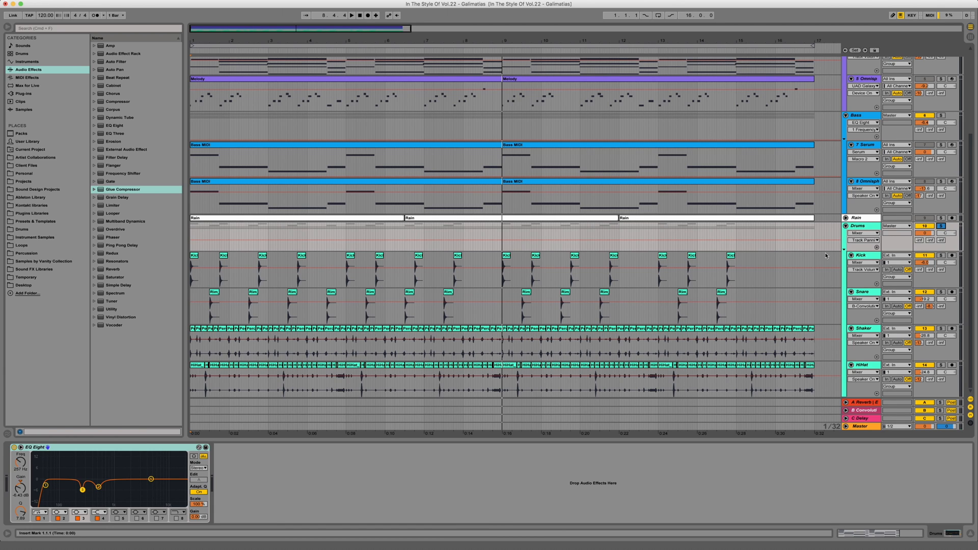
Select the Kick track and audition it in solo.
click(865, 258)
click(942, 256)
key(space)
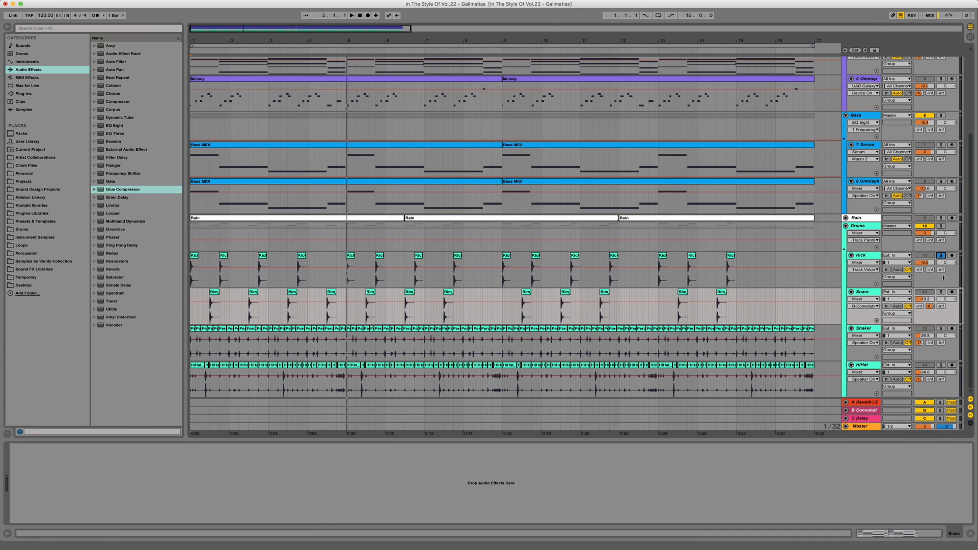
Solo the Snare track and play it back on its own.
click(941, 292)
click(871, 286)
click(872, 292)
key(space)
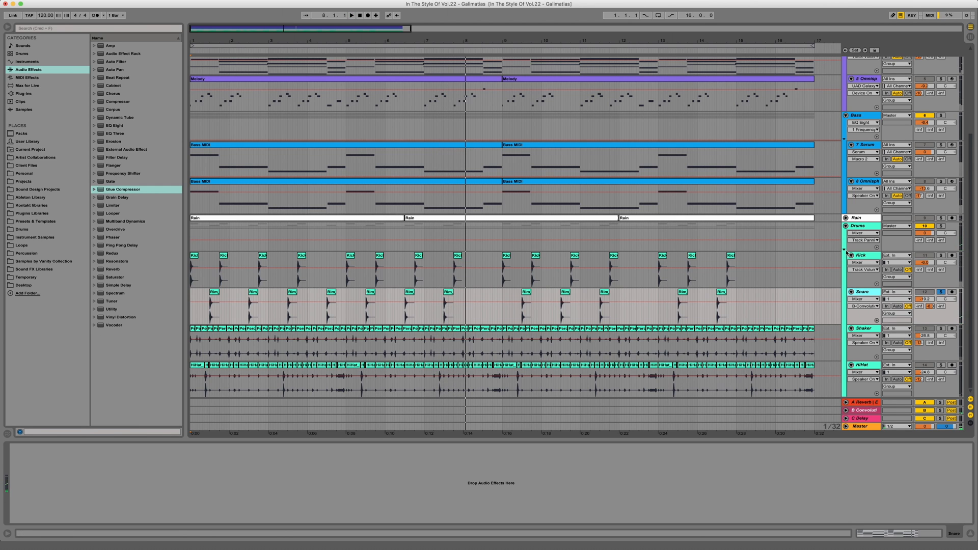
Switch to Session View and show the Convolution Reverb Pro device on return track B.
click(971, 37)
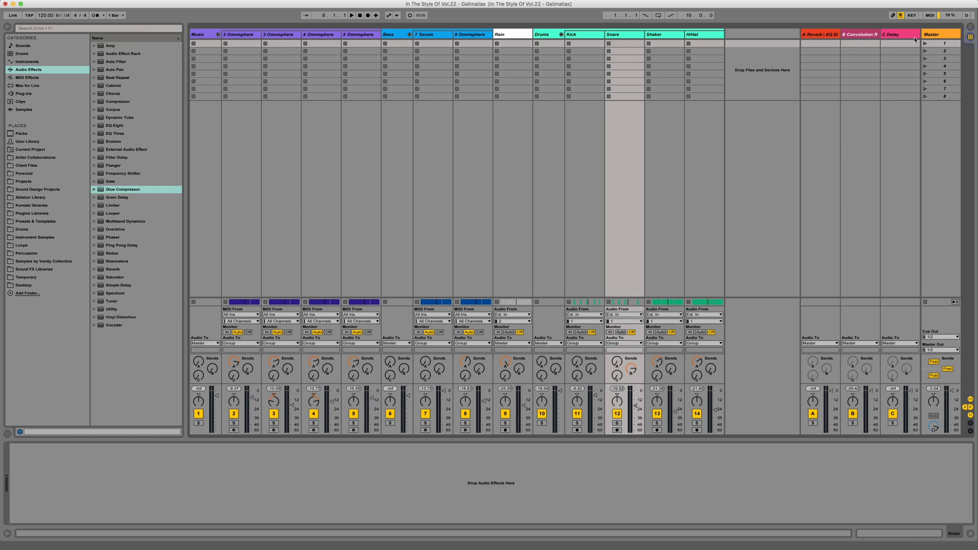
click(854, 38)
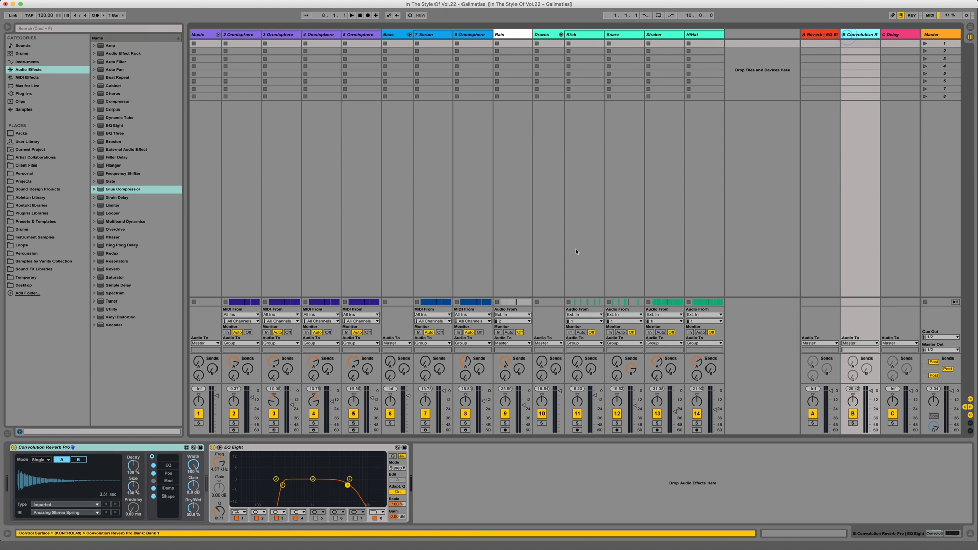
click(152, 452)
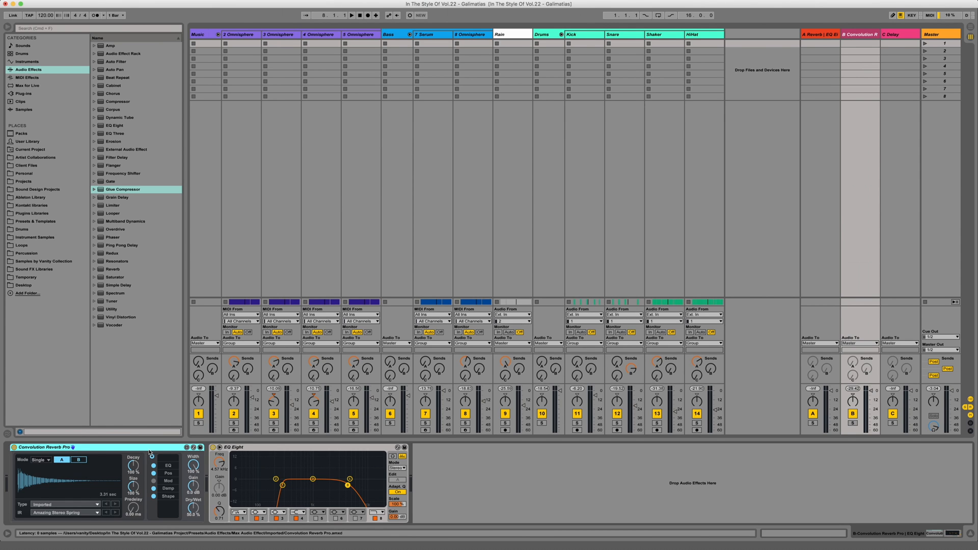
Nudge the Snare track's send level to return track B, the Convolution Reverb.
click(631, 369)
drag(631, 369, 631, 366)
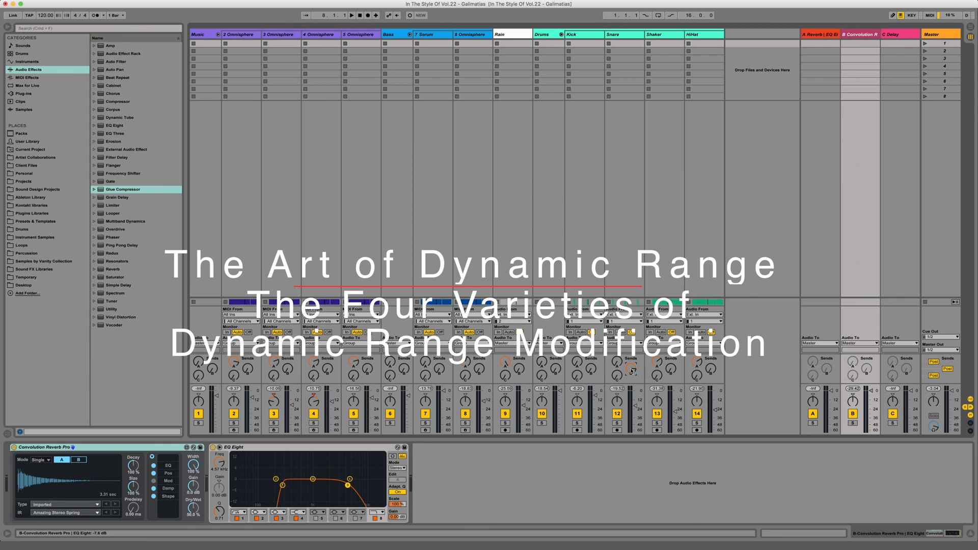
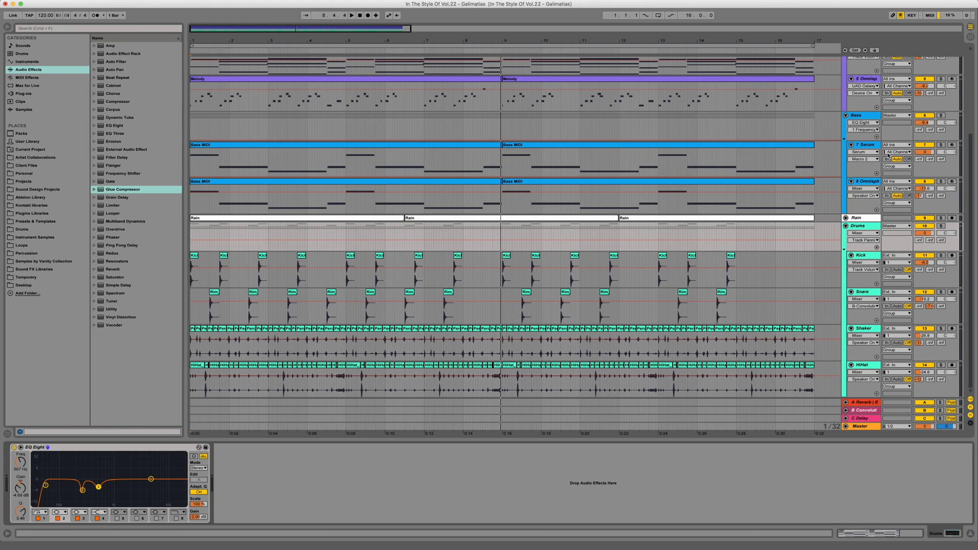
Select the Bass group and play it back in solo.
click(856, 115)
click(941, 115)
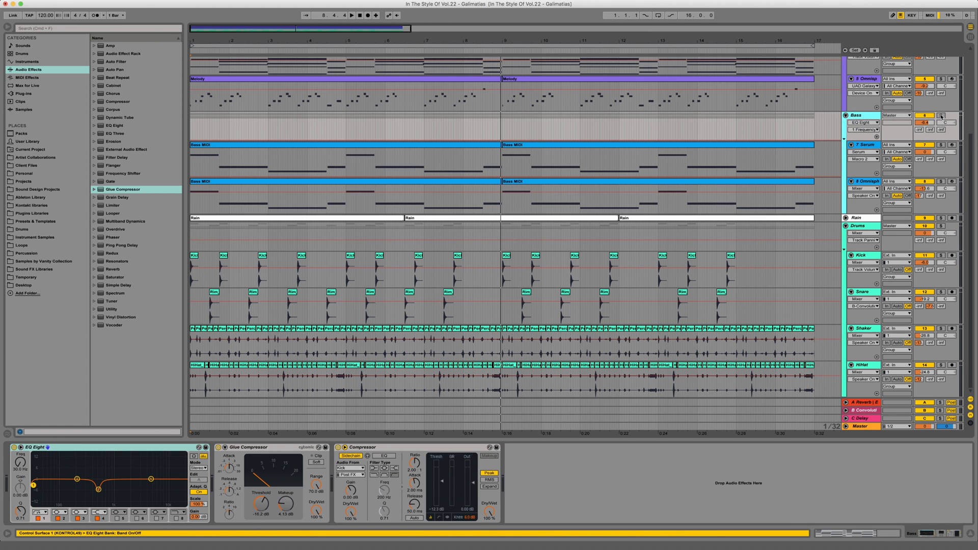
key(space)
scroll(847, 123, up, 5)
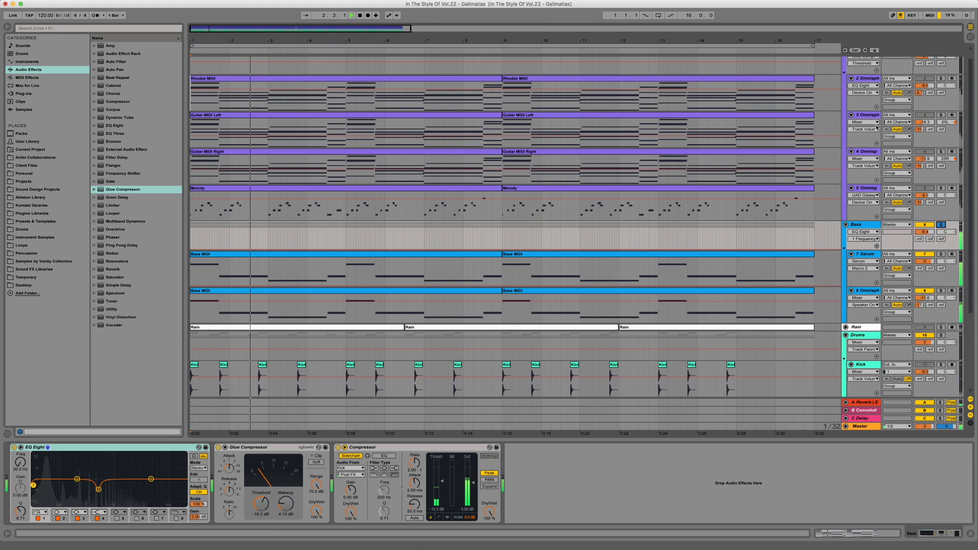
click(866, 227)
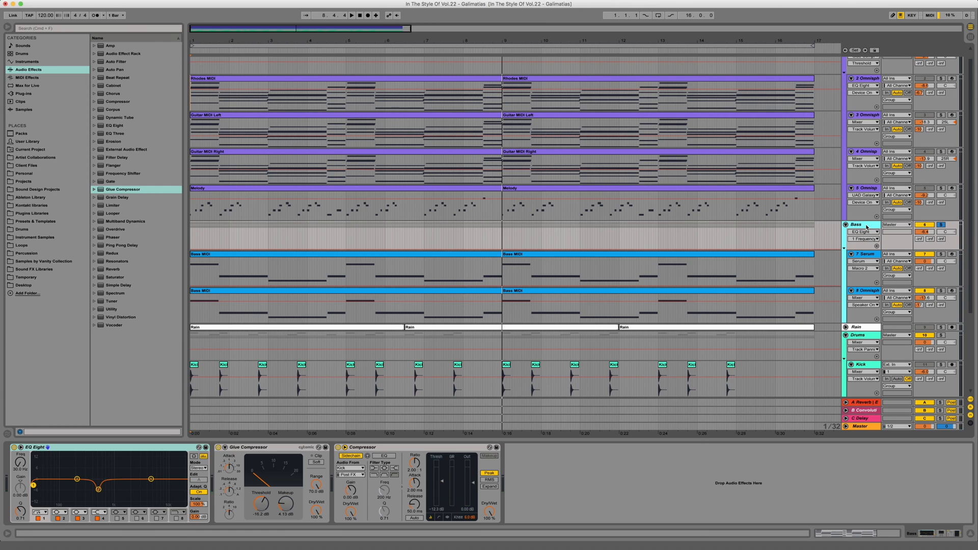
Show the Serum instrument of the first bass track and place its window clear of the track list.
click(863, 257)
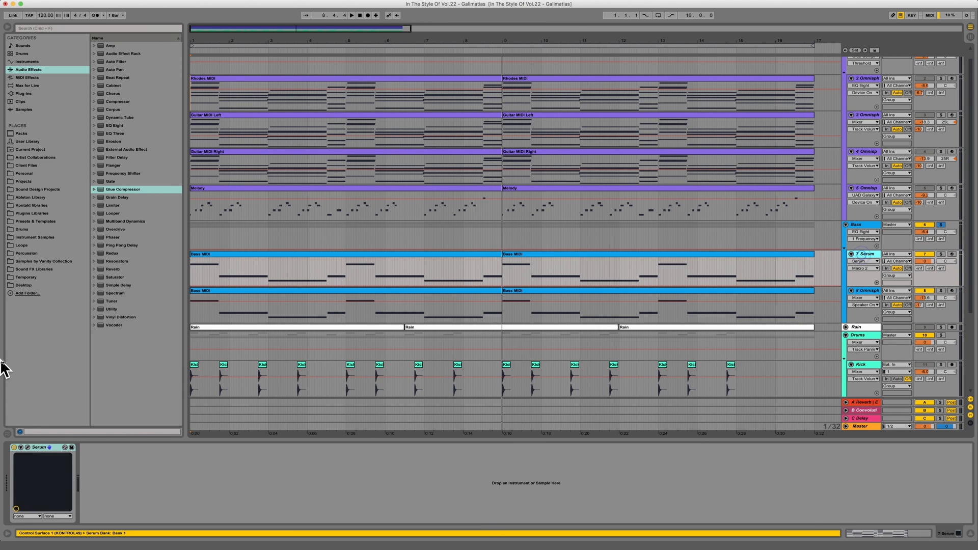
click(27, 448)
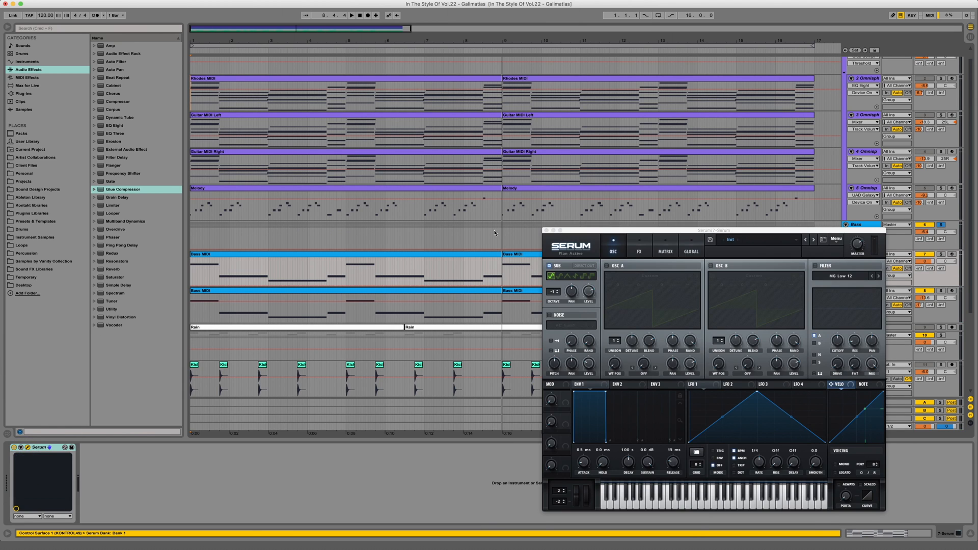
drag(629, 230, 276, 73)
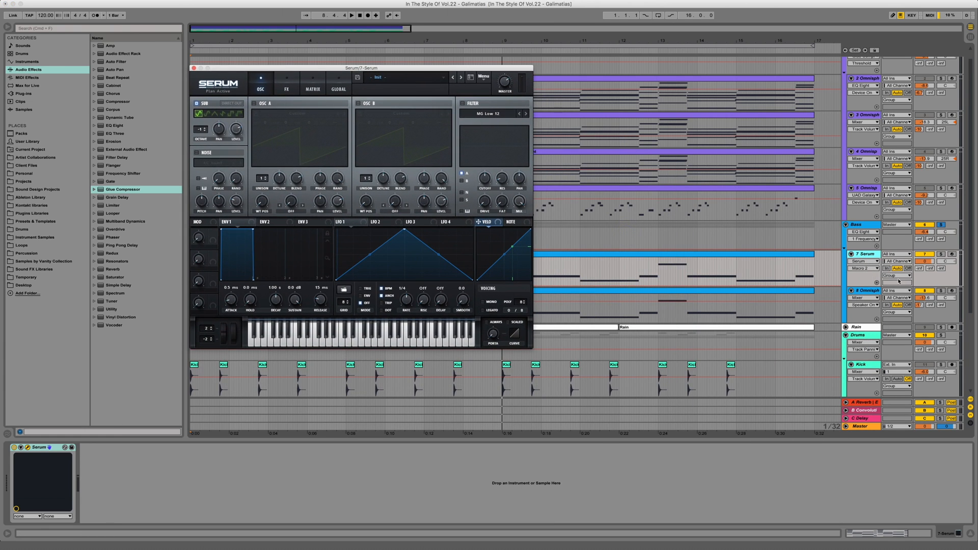
Show the Omnisphere instrument of the second bass track and arrange its window beside Serum.
click(869, 291)
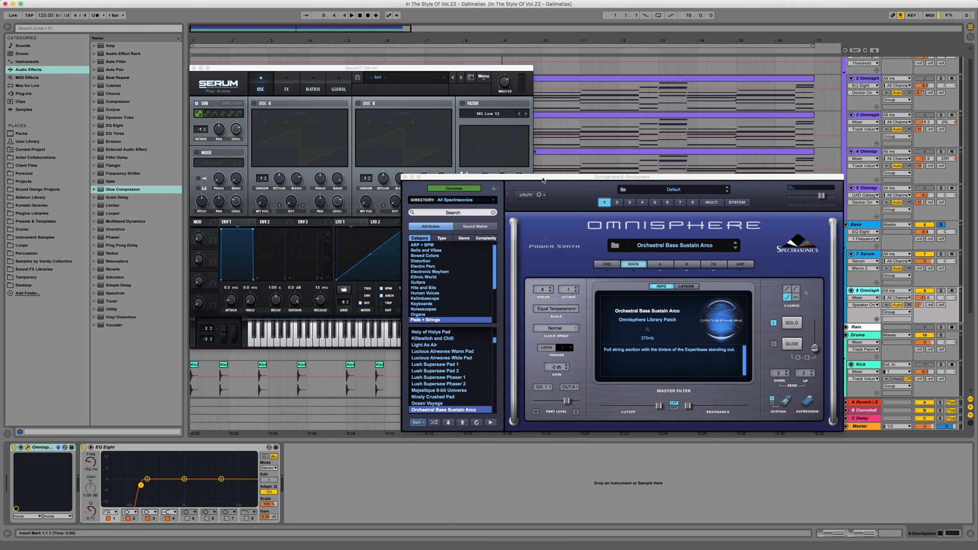
drag(586, 176, 718, 75)
drag(445, 65, 338, 63)
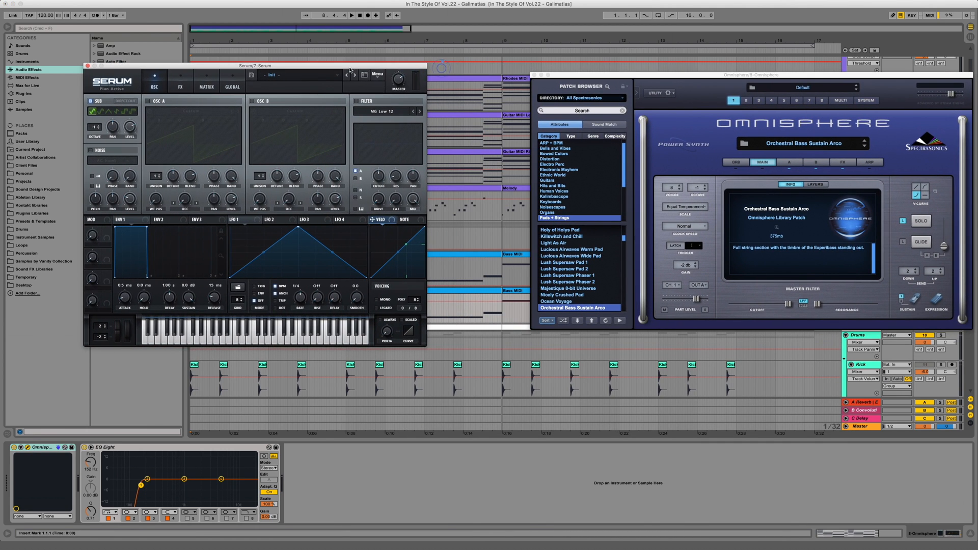
drag(601, 79, 537, 77)
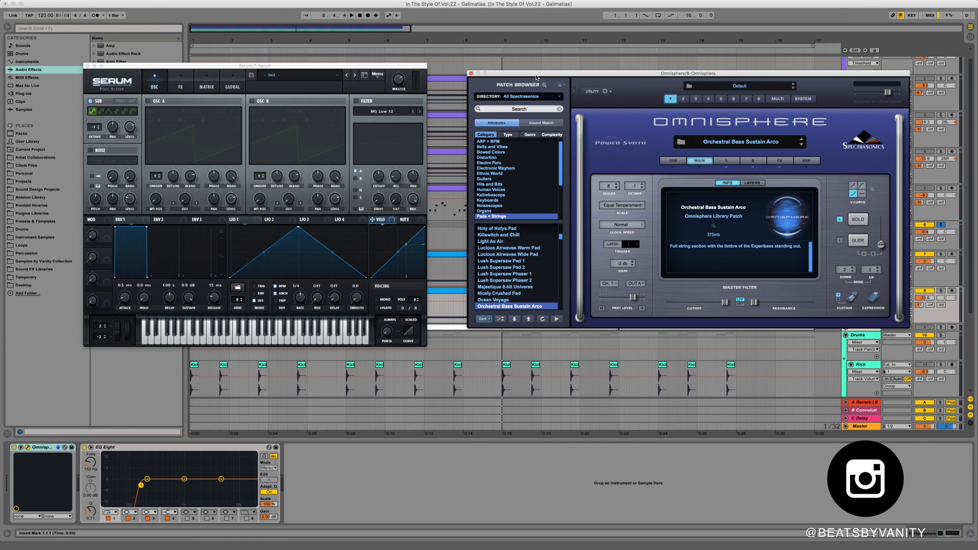
View the EQ Eight on the Omnisphere bass track and close the Serum and Omnisphere windows.
click(171, 467)
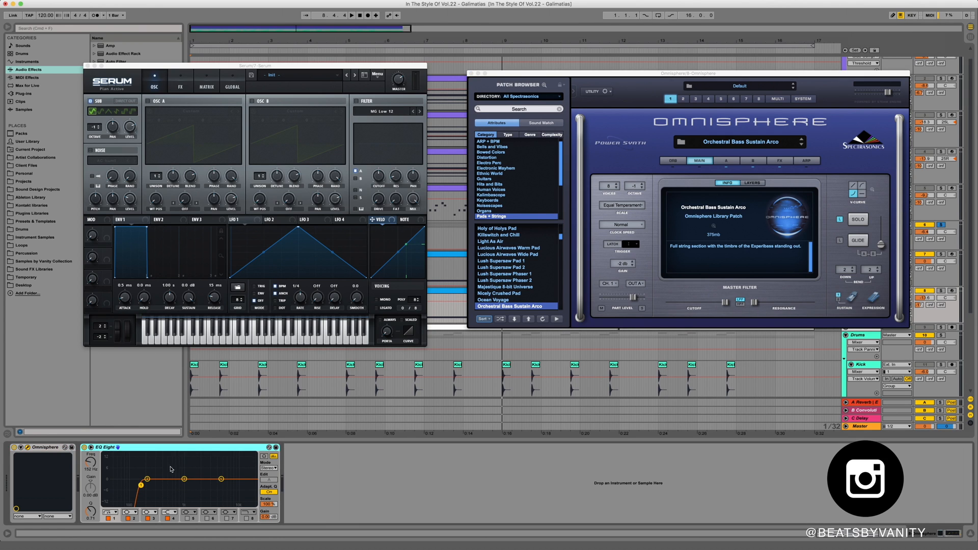
click(87, 67)
click(471, 73)
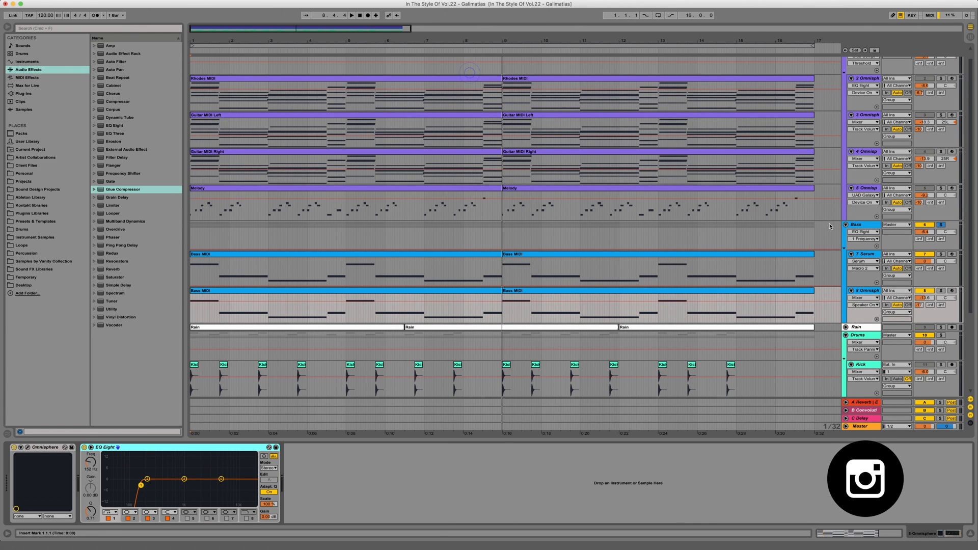
Examine the Bass group's effect chain: the EQ Eight bands, the Glue Compressor and the sidechained Compressor.
click(859, 225)
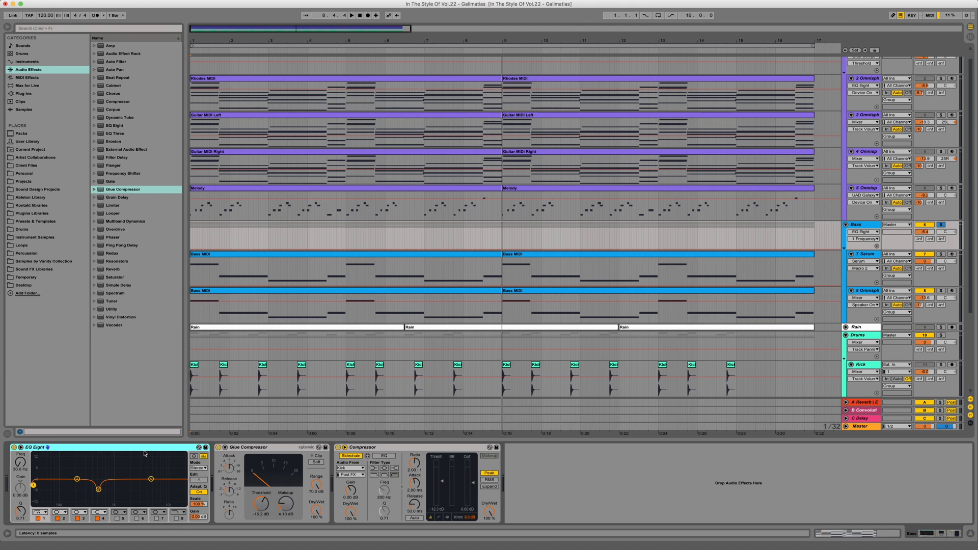
click(99, 489)
click(33, 486)
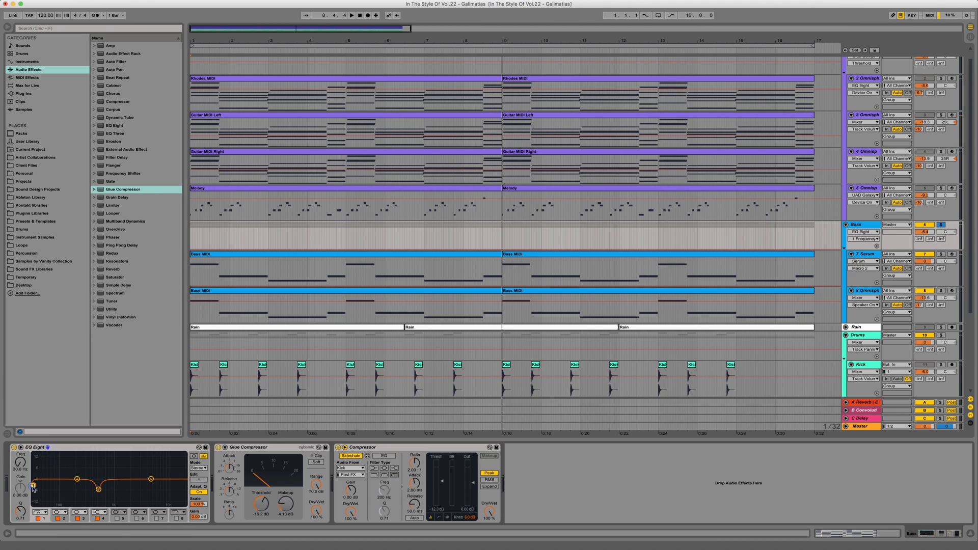
click(259, 448)
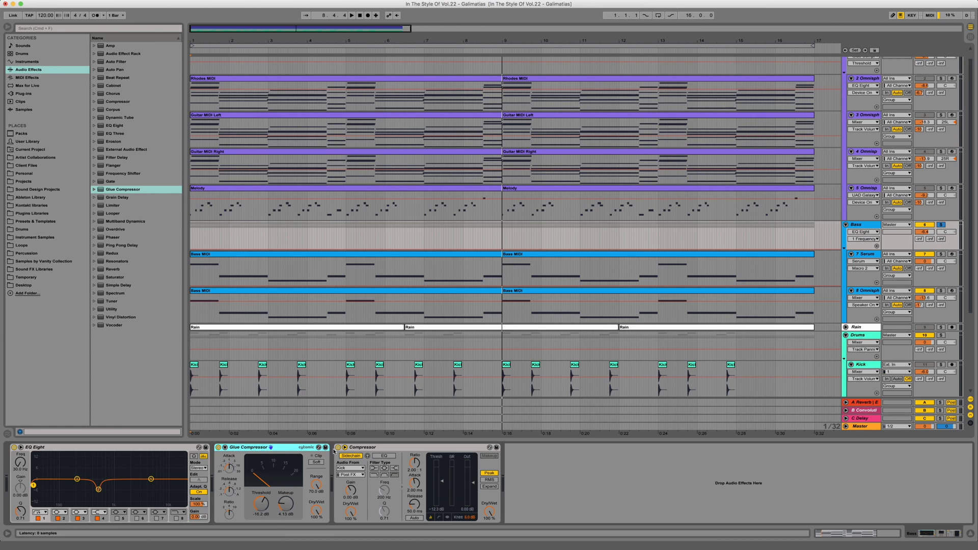
click(409, 450)
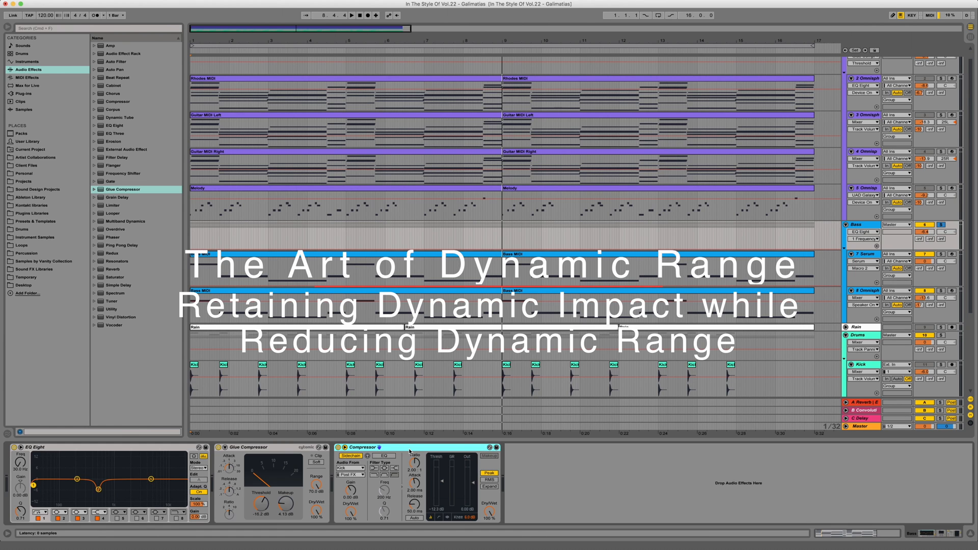
Select the Rain track, audition it in solo, and take it out of solo.
click(871, 328)
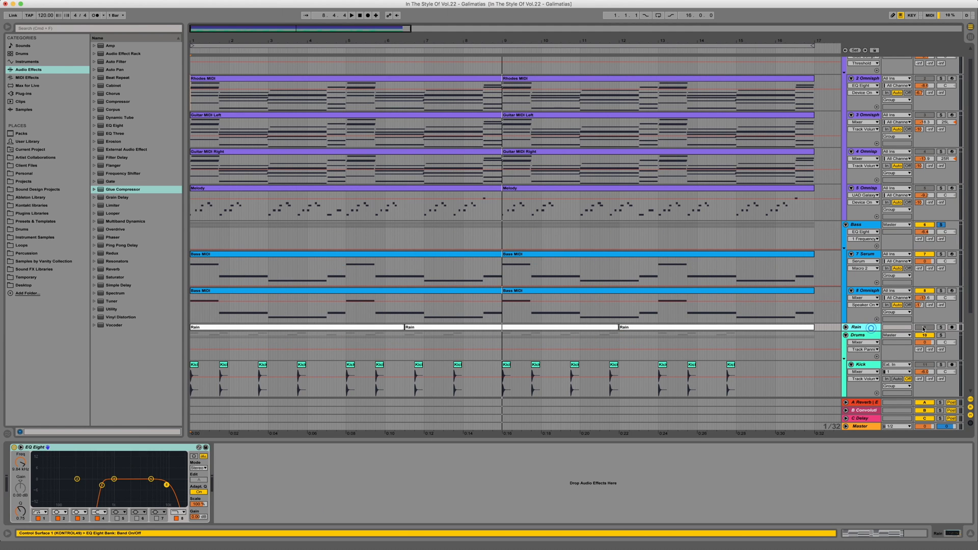
click(942, 327)
key(space)
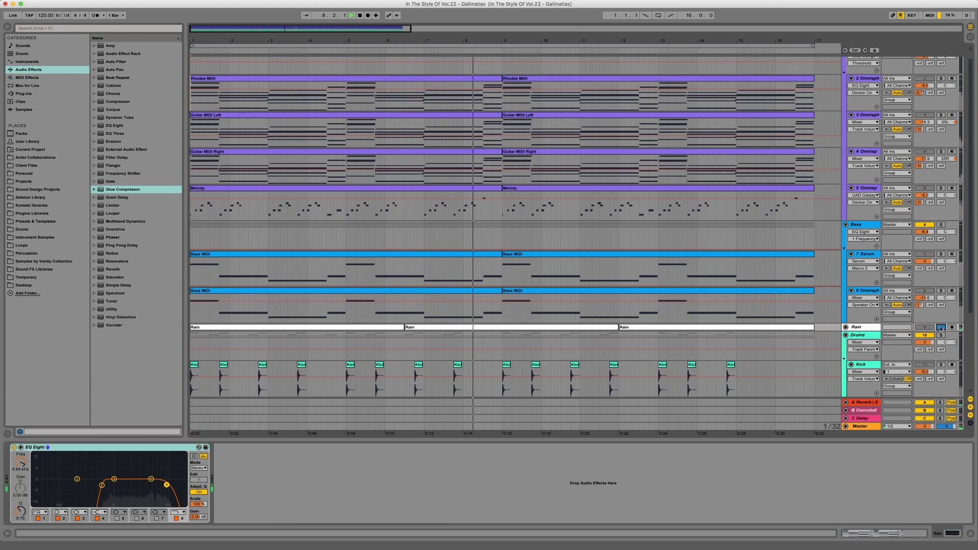
key(space)
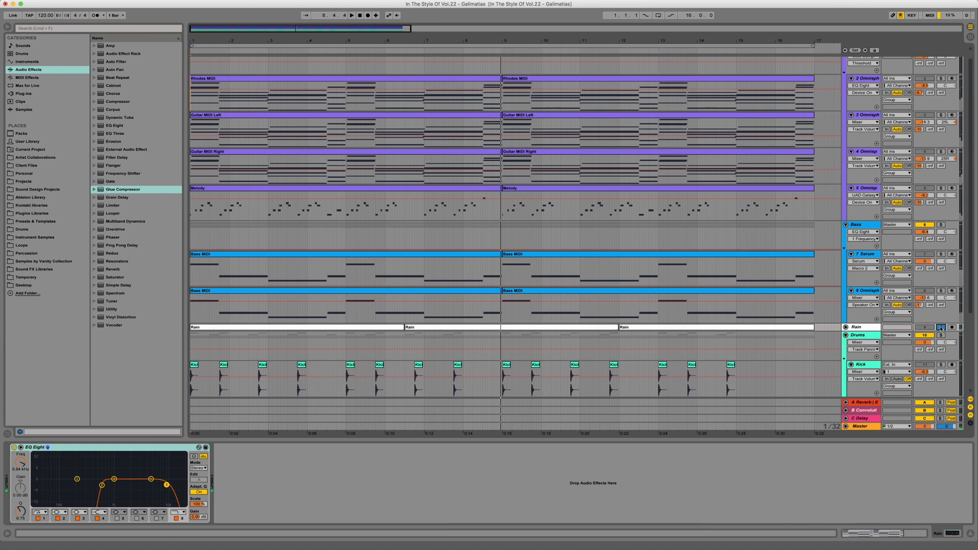
click(942, 328)
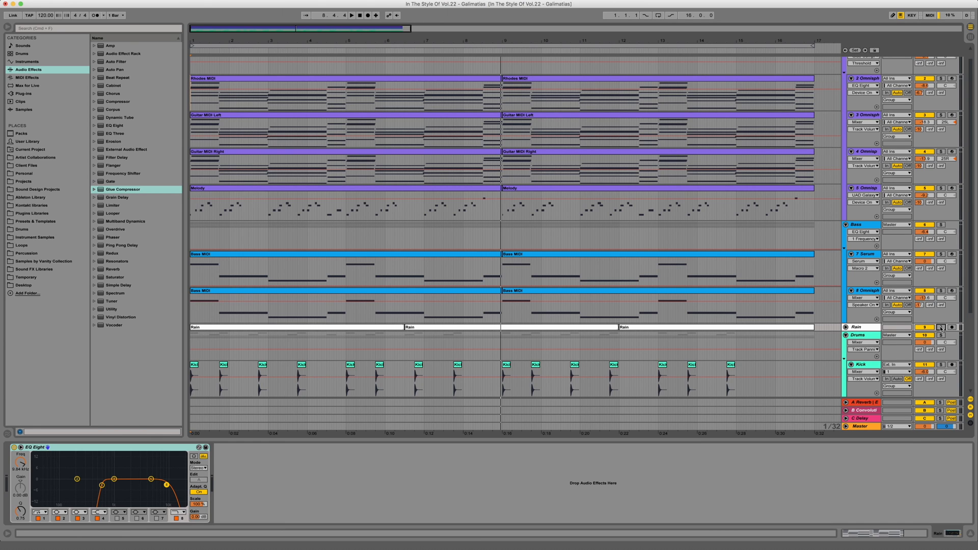
Show the master track's effect chain and bring up its UAD bx_digital V3 equalizer window.
click(876, 428)
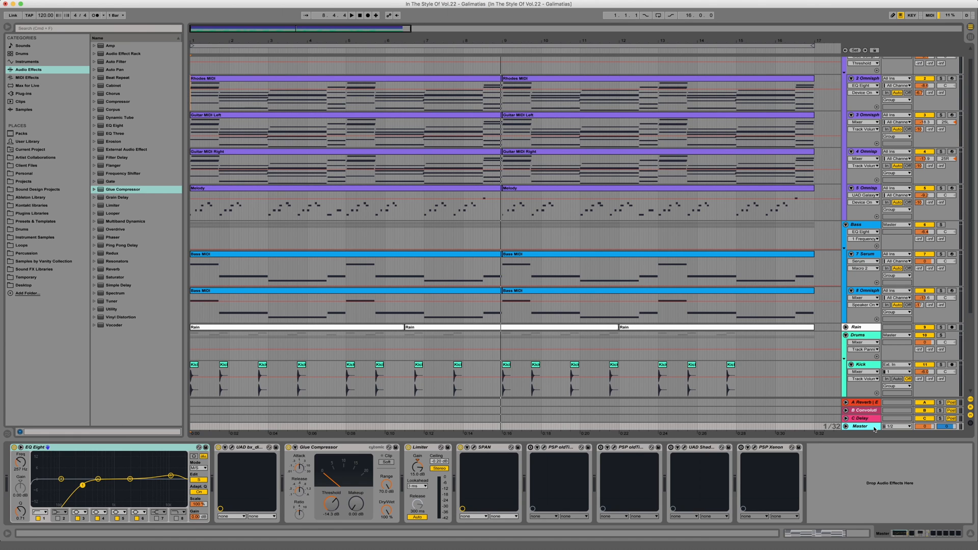
click(231, 448)
drag(485, 97, 399, 104)
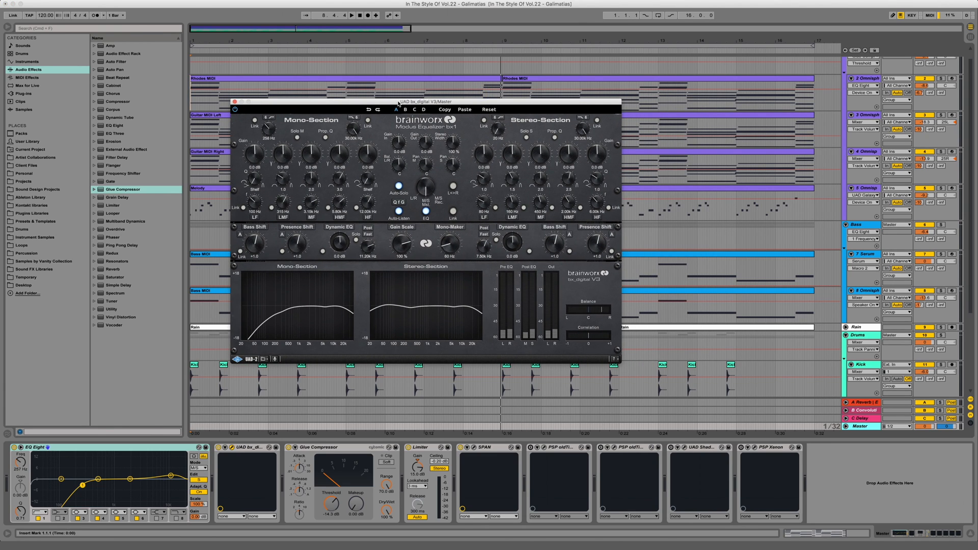
Audition the mix through the bx_digital V3, first with the mono section soloed, then with the stereo section soloed.
click(298, 139)
key(space)
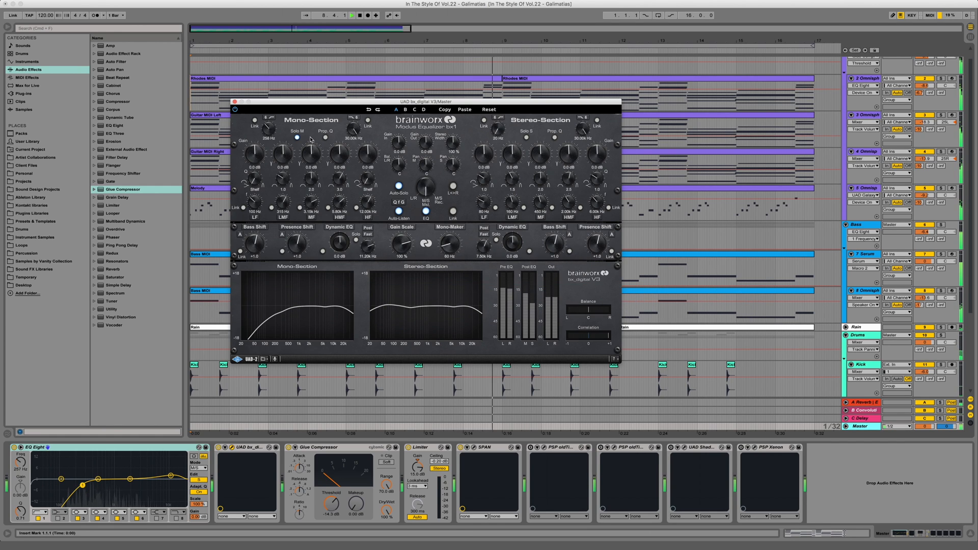
key(space)
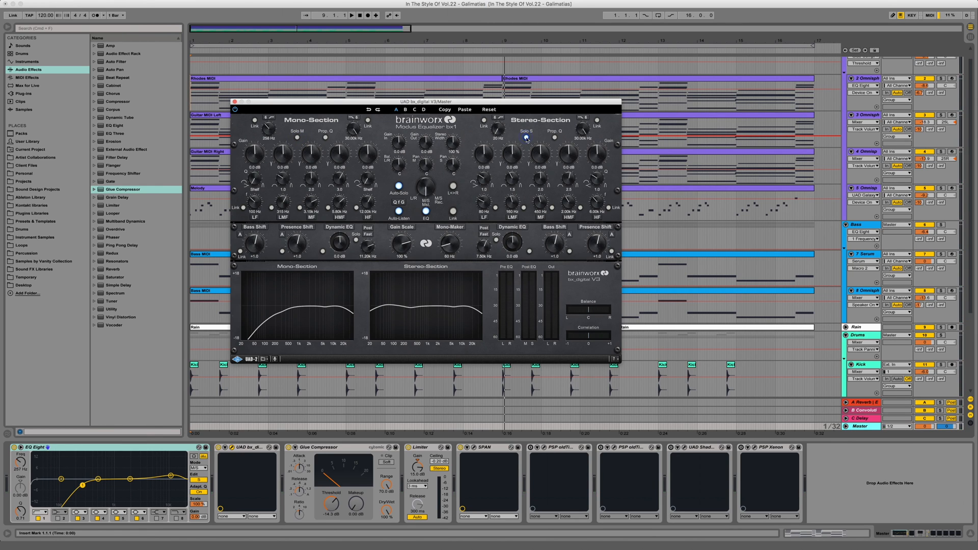
key(space)
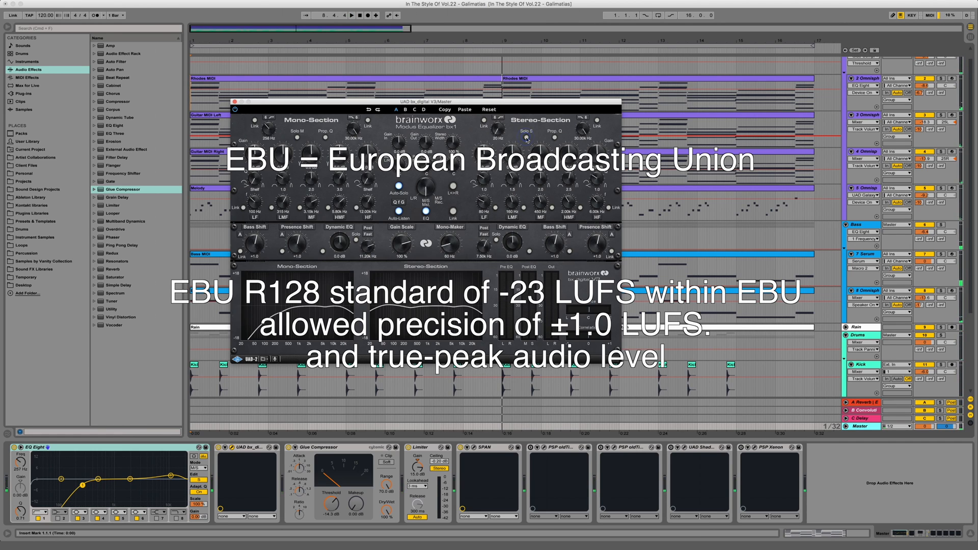
drag(497, 106, 541, 104)
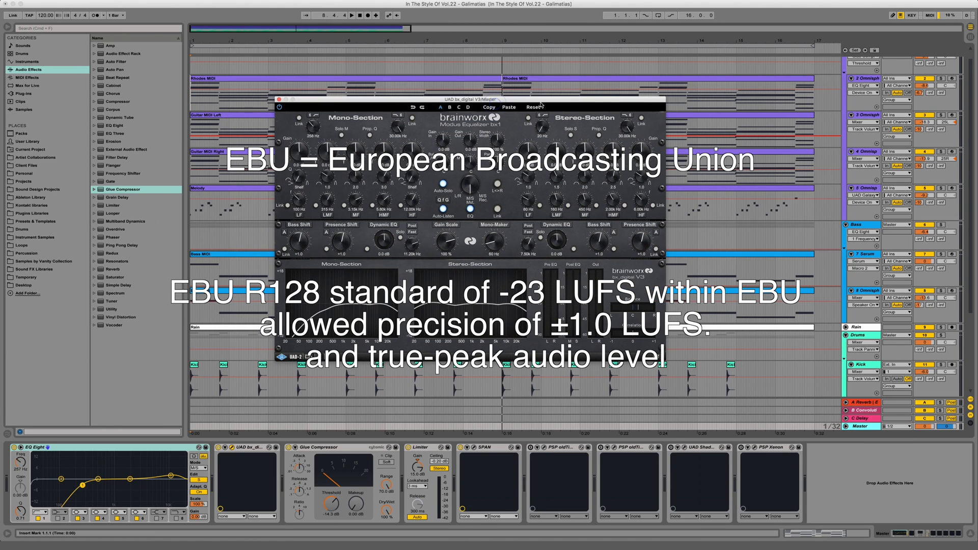
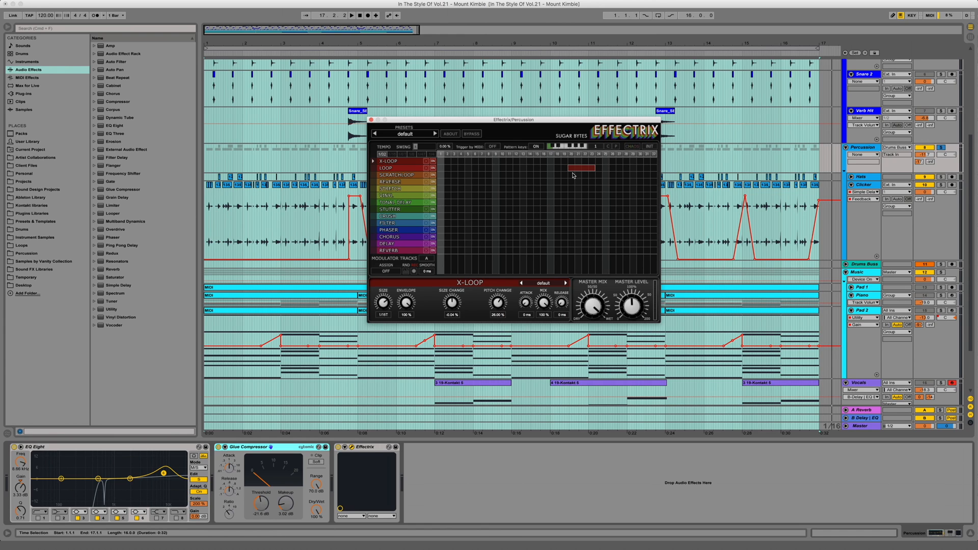
Close the Effectrix window and take the Percussion group out of solo after viewing its EQ Eight.
click(372, 120)
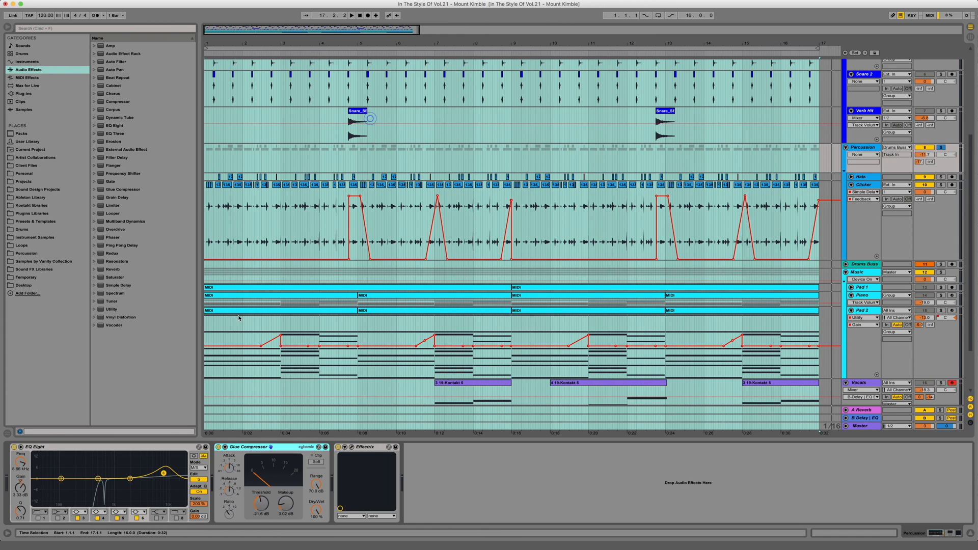
click(186, 446)
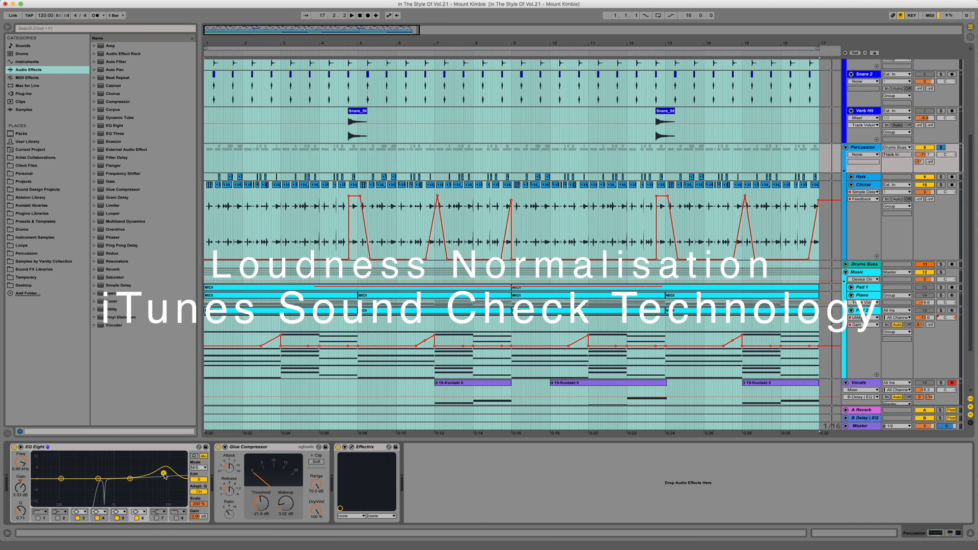
click(941, 147)
Select the Drums Buss track and set the low-cut band of its EQ Eight to about 51 Hz.
click(867, 262)
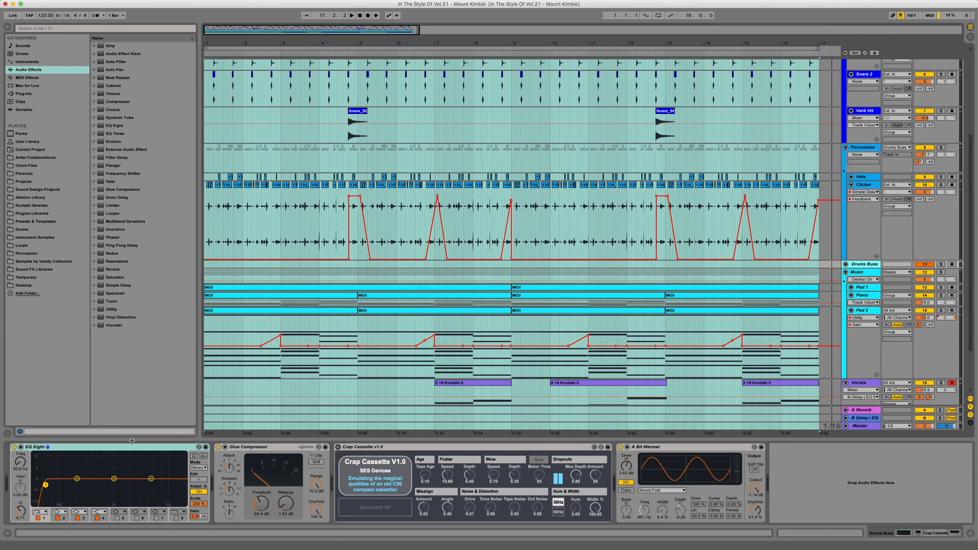
click(131, 447)
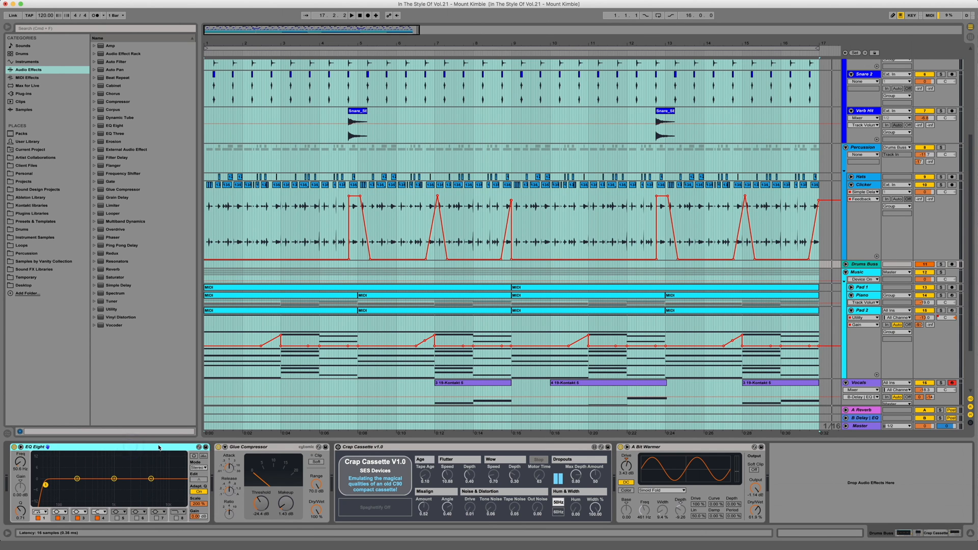
drag(45, 486, 46, 485)
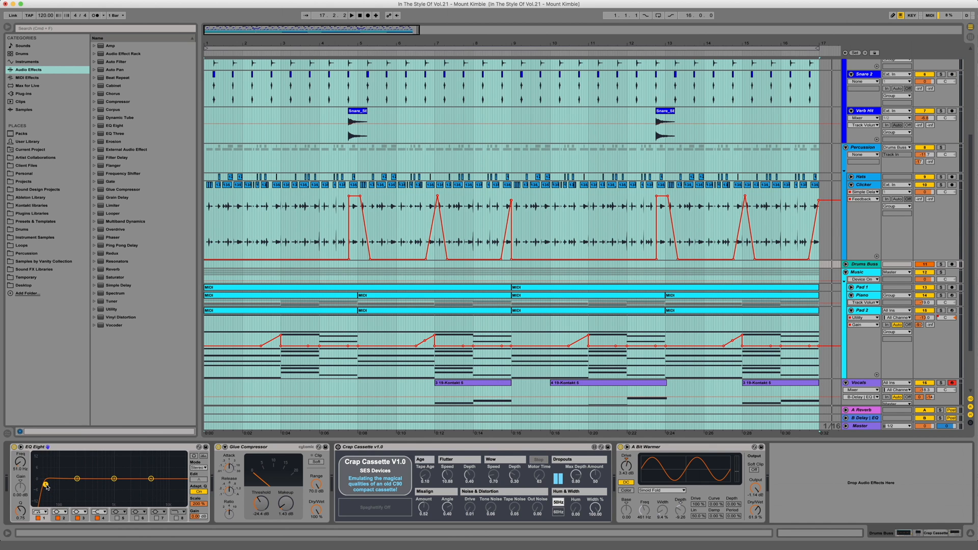
Toggle the Oversampling option of the Drums Buss EQ Eight and select its Scale control.
key(super+Tab)
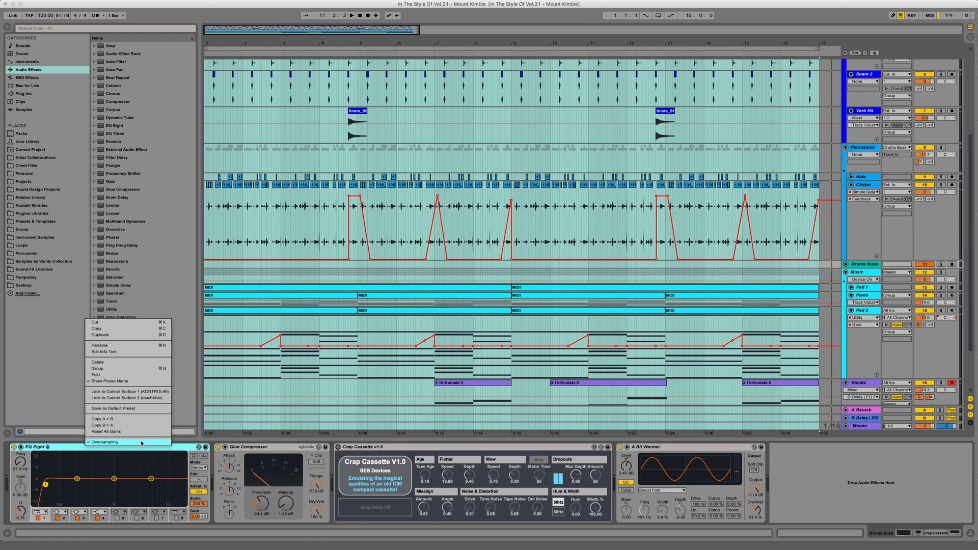
click(142, 443)
click(203, 504)
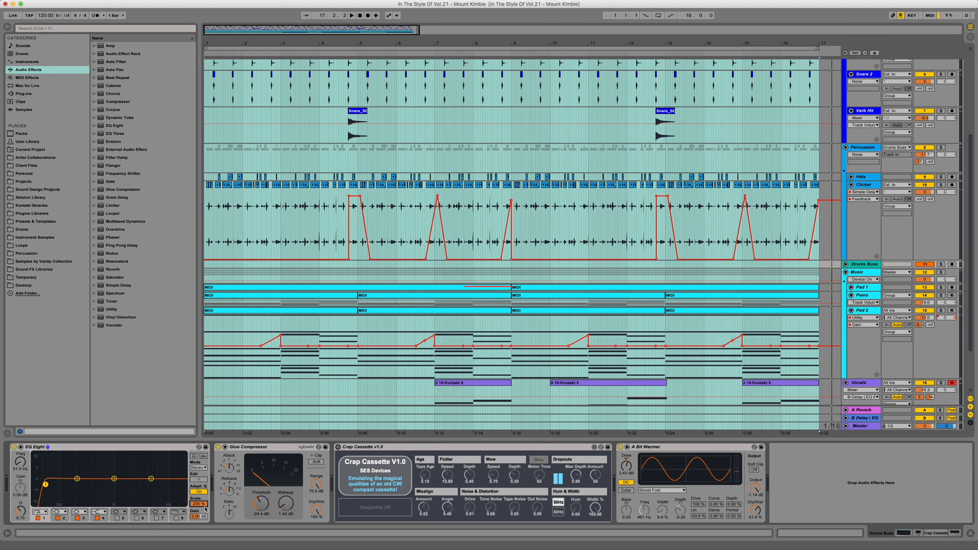
Inspect the Glue Compressor, Crap Cassette and A Bit Warmer devices on the Drums Buss track.
click(298, 450)
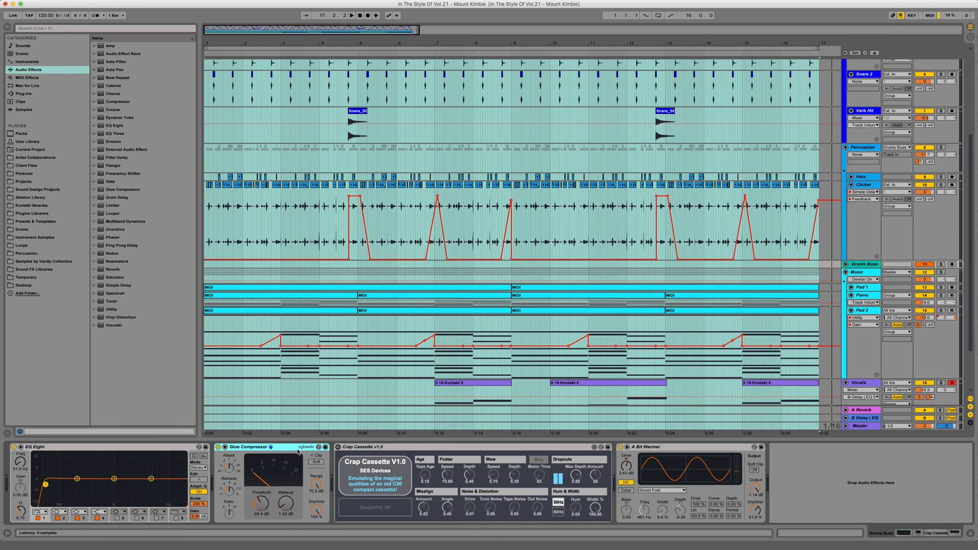
click(403, 447)
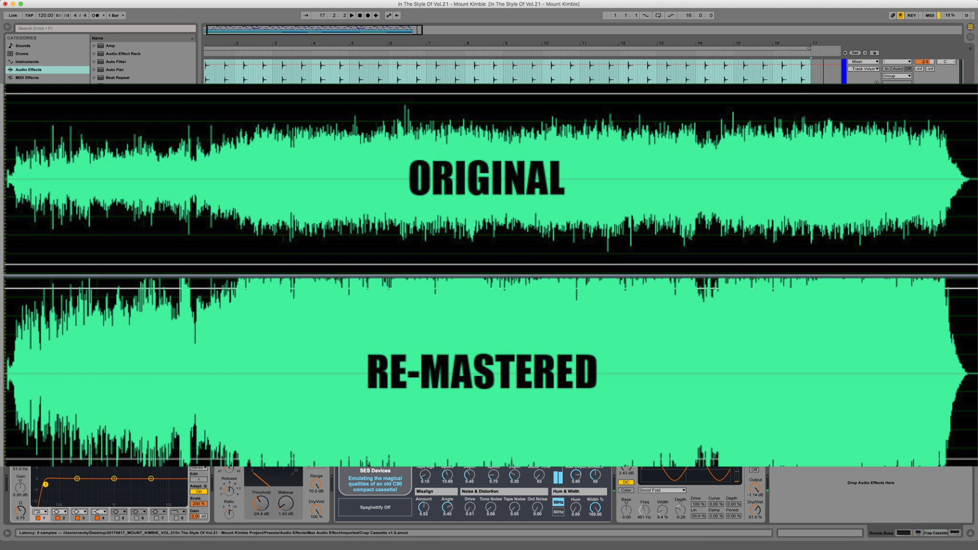
click(688, 449)
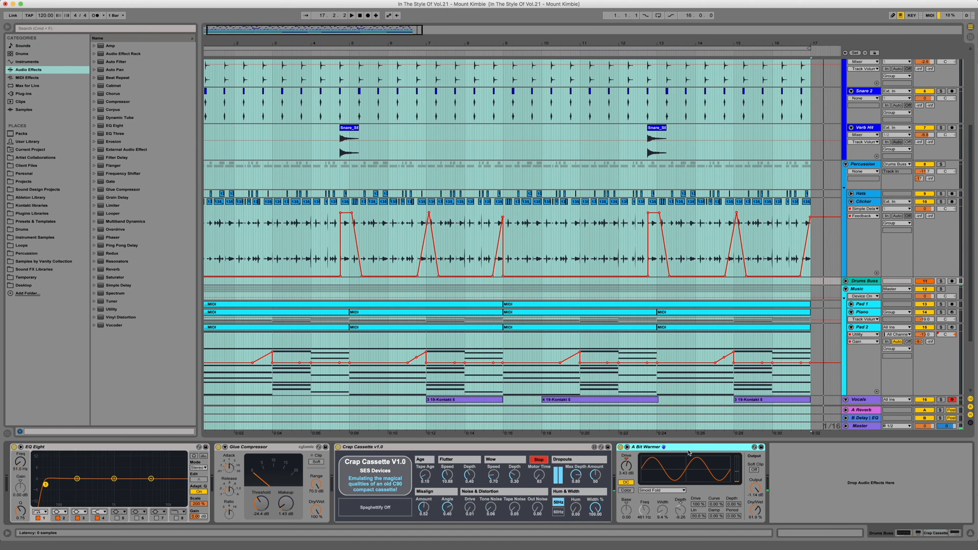
Audition the Music group in solo and select the whole arrangement.
scroll(892, 285, down, 5)
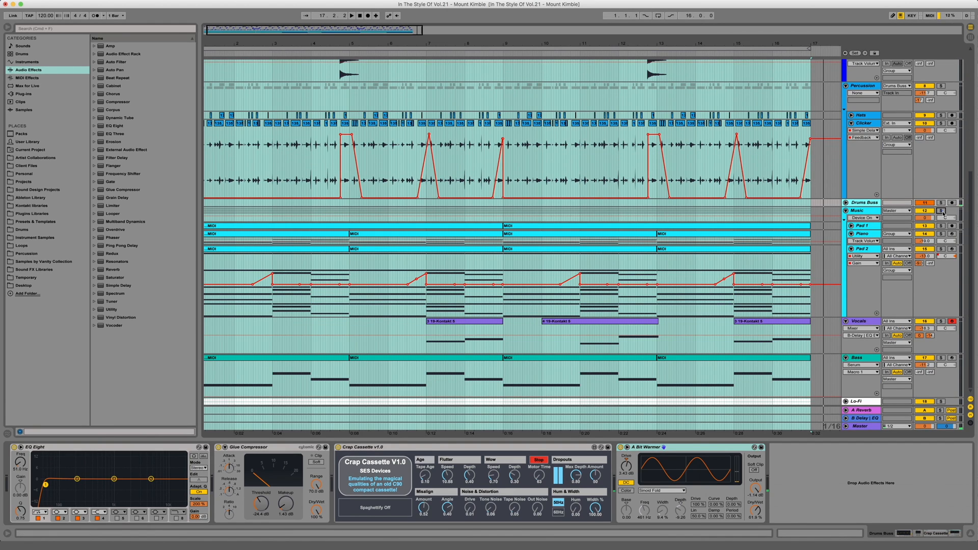
click(942, 211)
key(space)
key(ctrl+a)
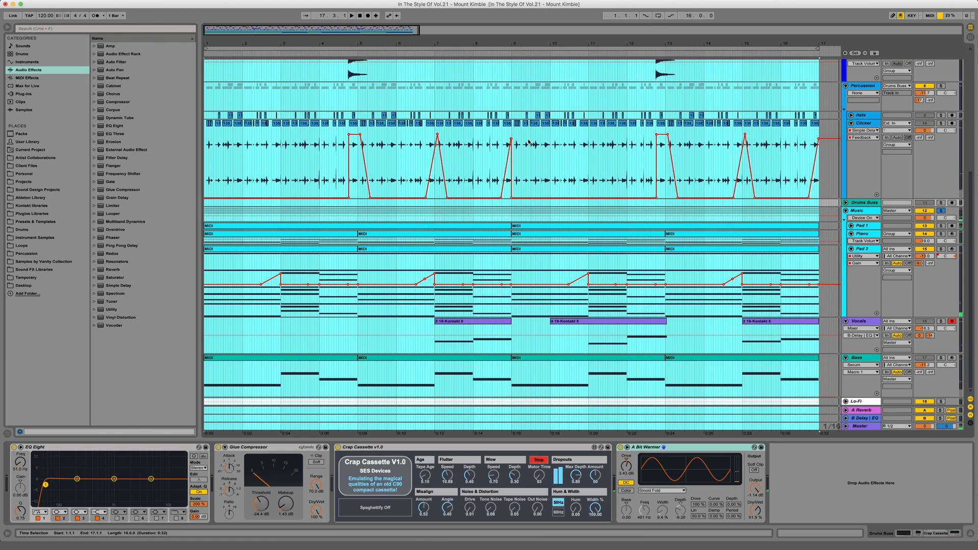
Open the Piano track's Kontakt 5 instrument window to view the Alicias Keys 1.2 patch.
click(864, 234)
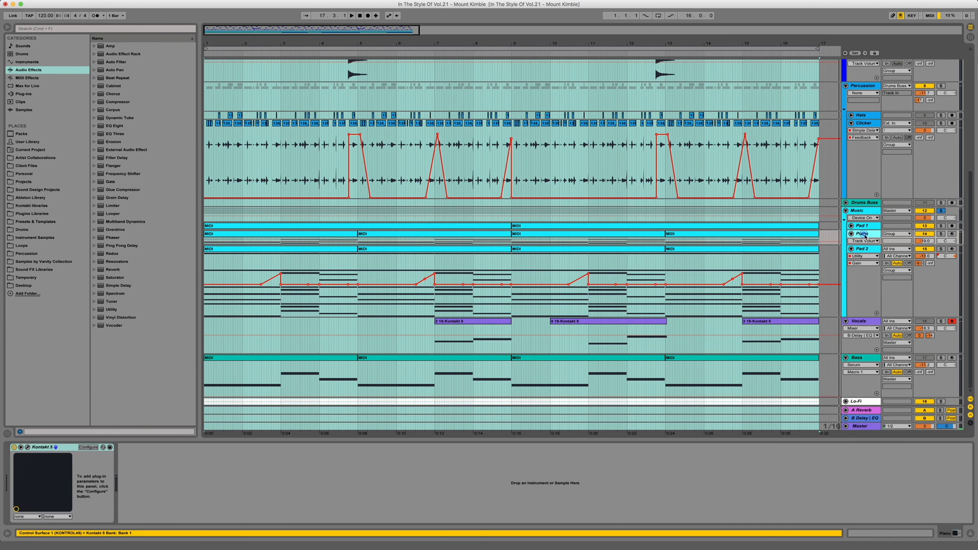
click(27, 448)
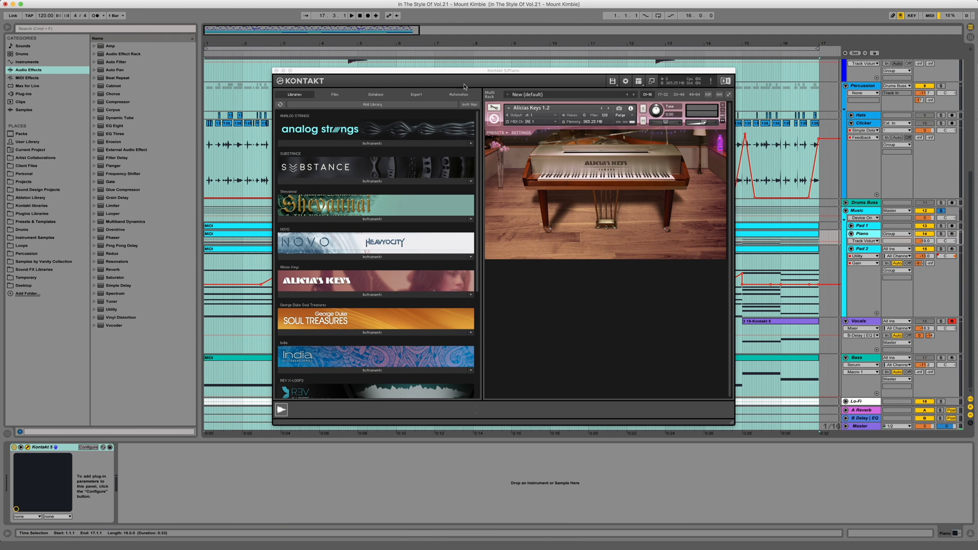
drag(463, 71, 457, 71)
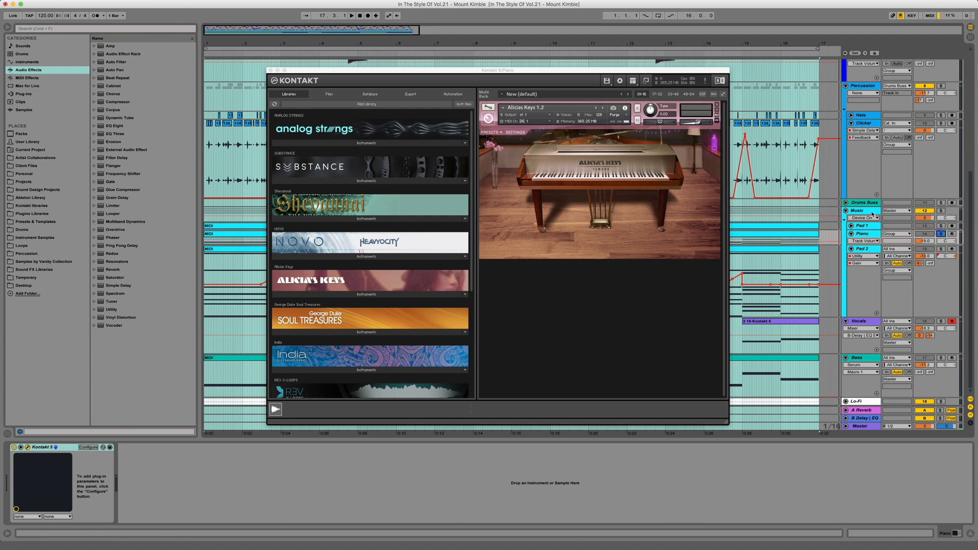
Audition the soloed Piano track while moving its Kontakt window over the arrangement.
key(space)
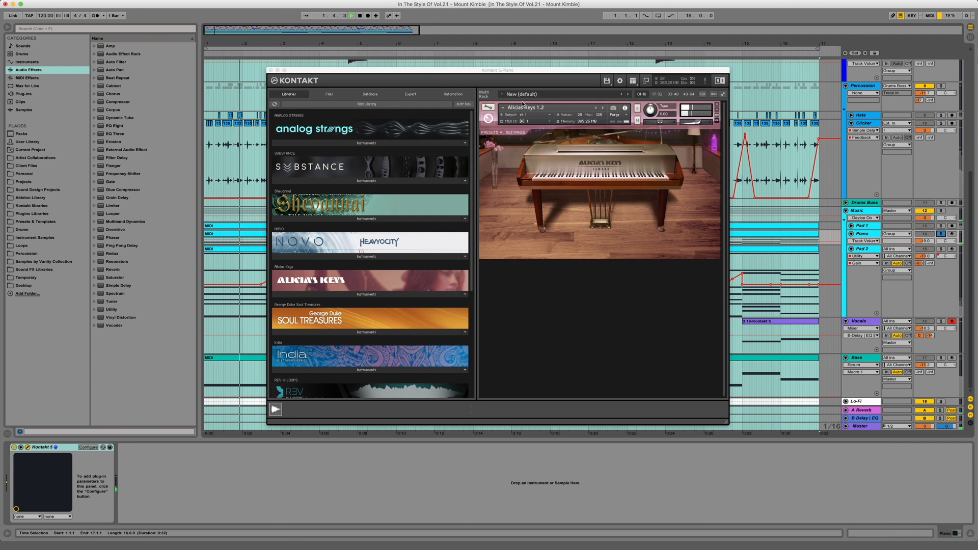
click(410, 70)
drag(410, 72, 449, 73)
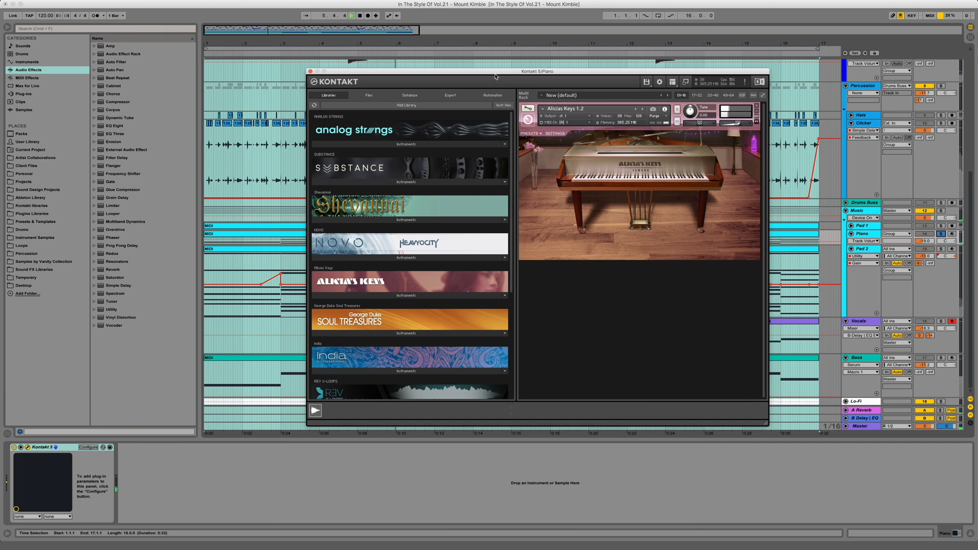
drag(496, 74, 491, 73)
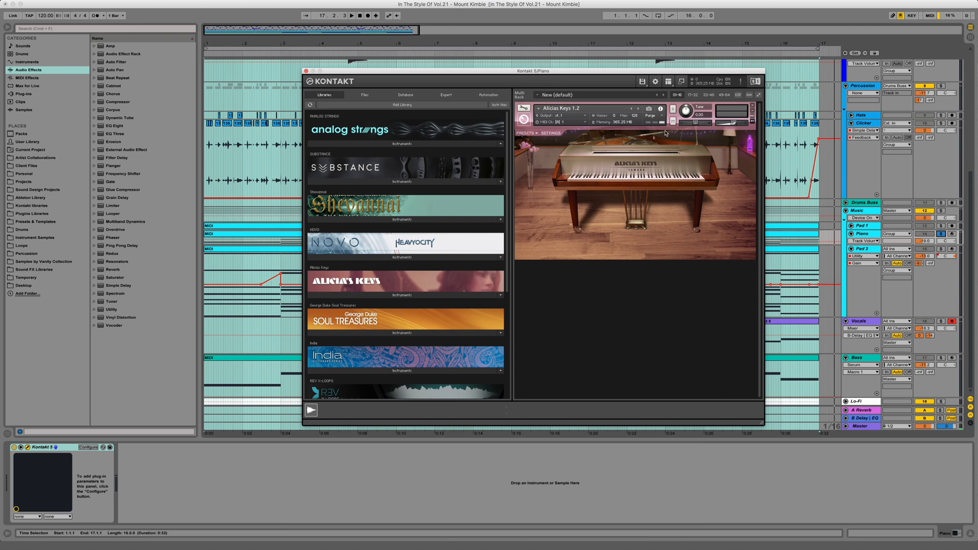
Inspect the Music group's effect chain at its Crap Cassette device and select the Pad 2 track.
click(873, 210)
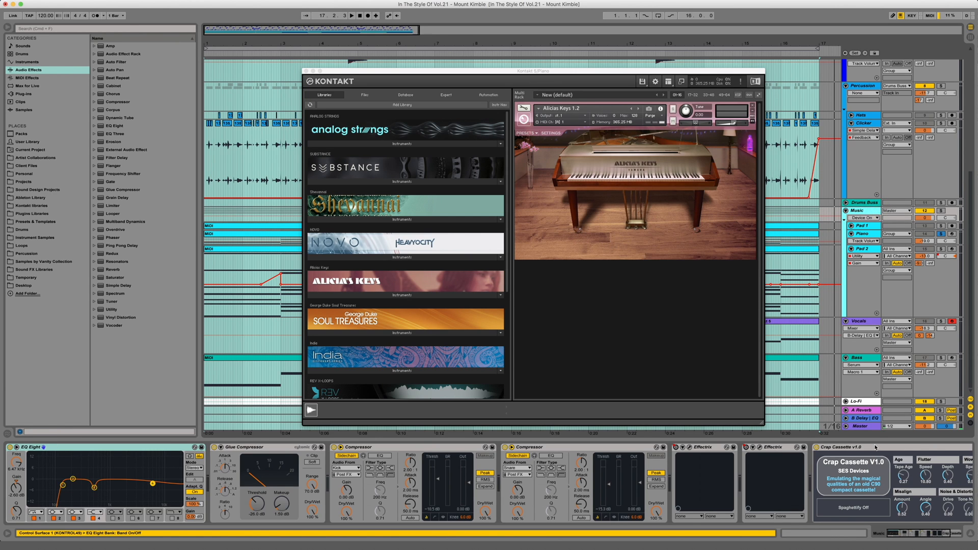
click(875, 447)
click(810, 477)
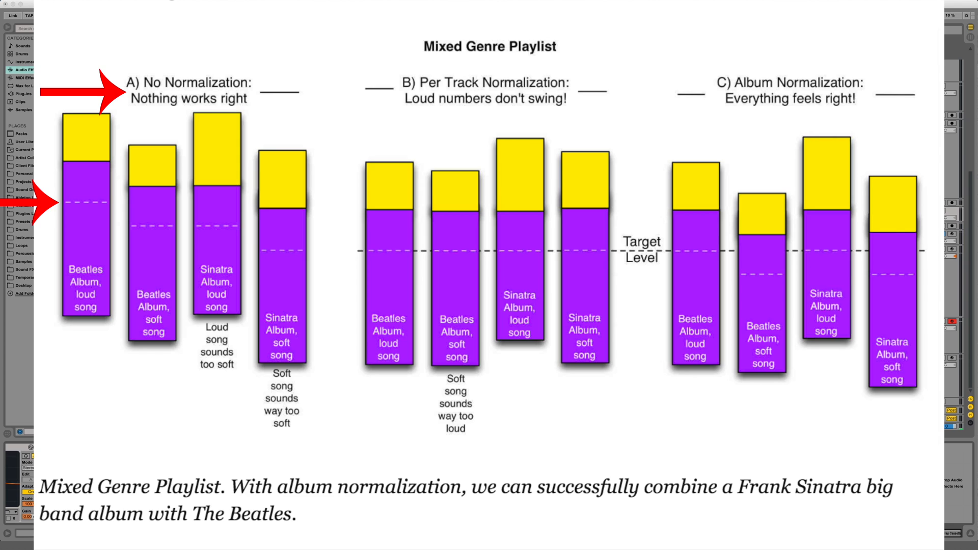
click(866, 249)
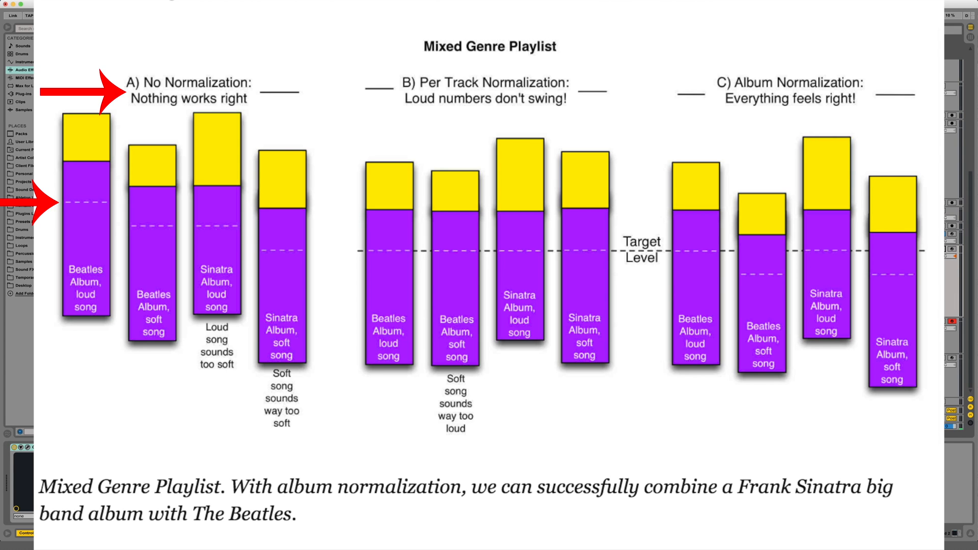
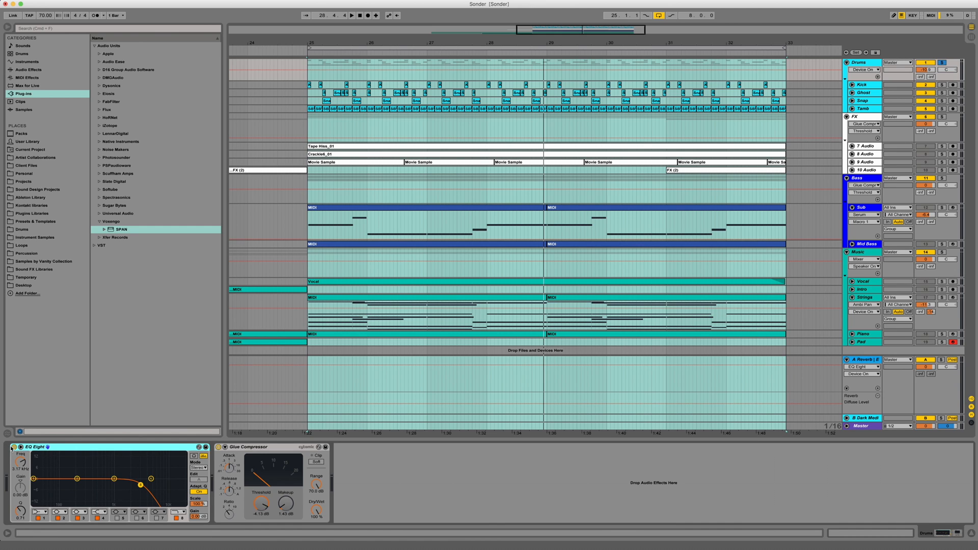
Compare the soloed Drums group with its EQ Eight bypassed and enabled during playback, and select its Glue Compressor.
key(space)
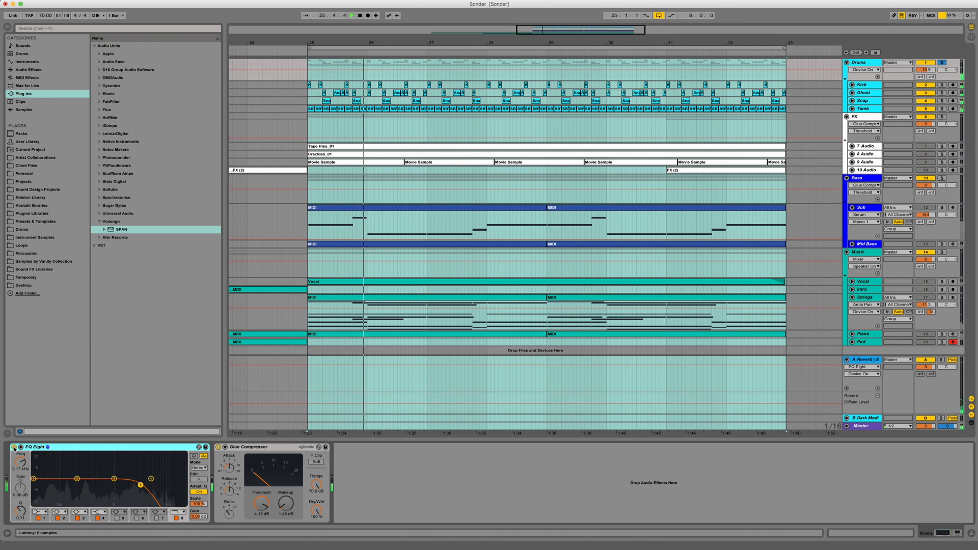
click(14, 447)
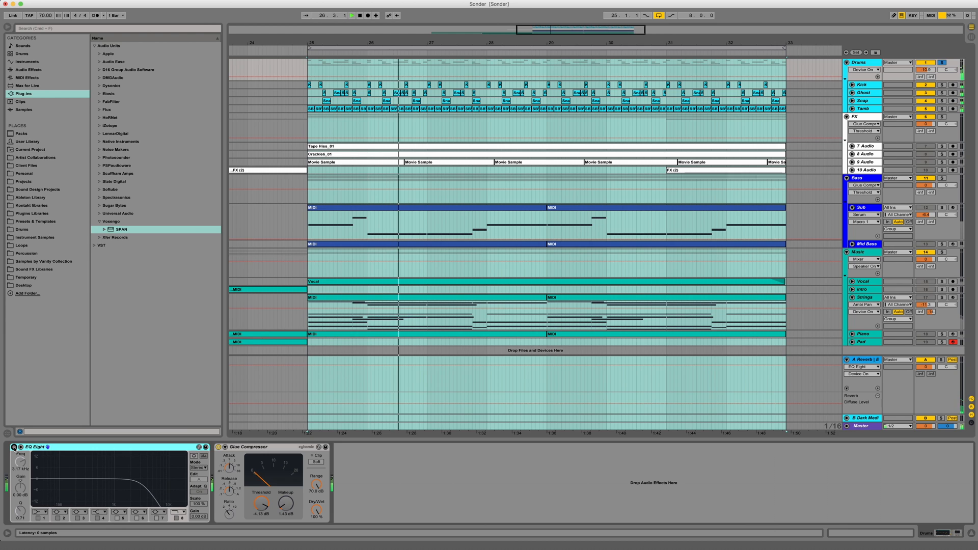
click(14, 448)
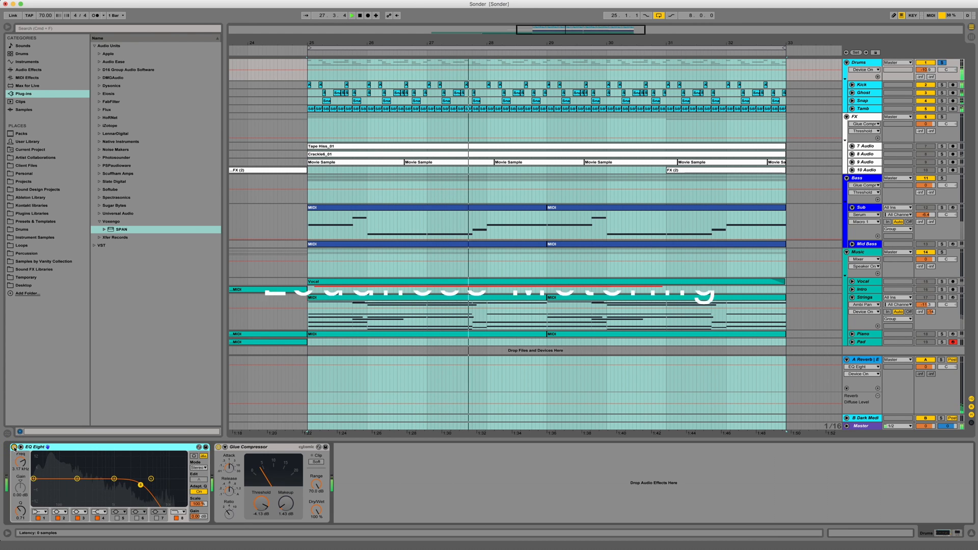
click(14, 447)
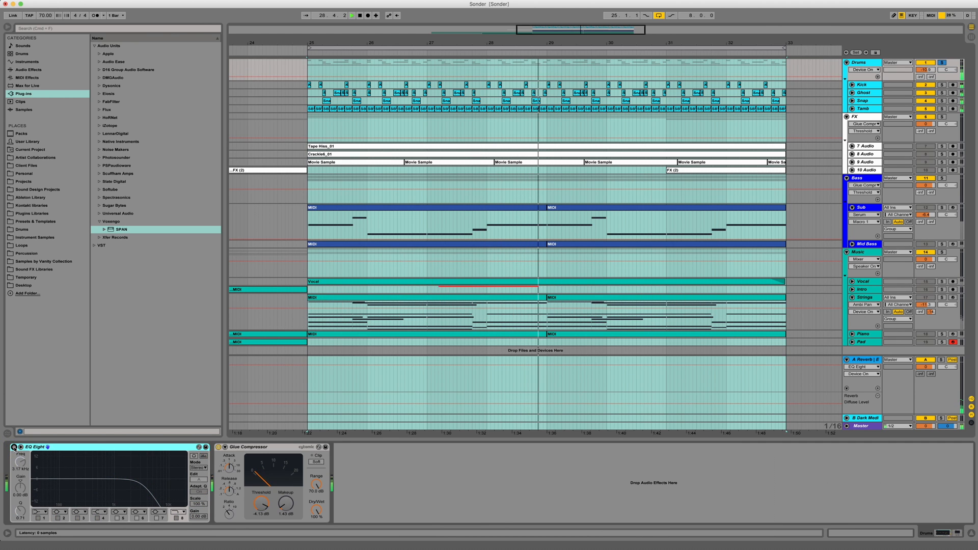
click(14, 448)
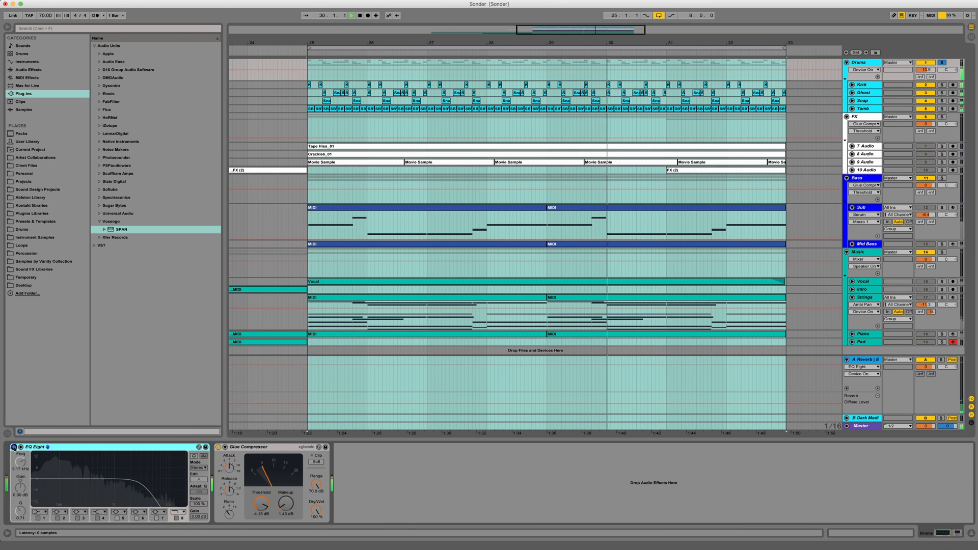
click(13, 448)
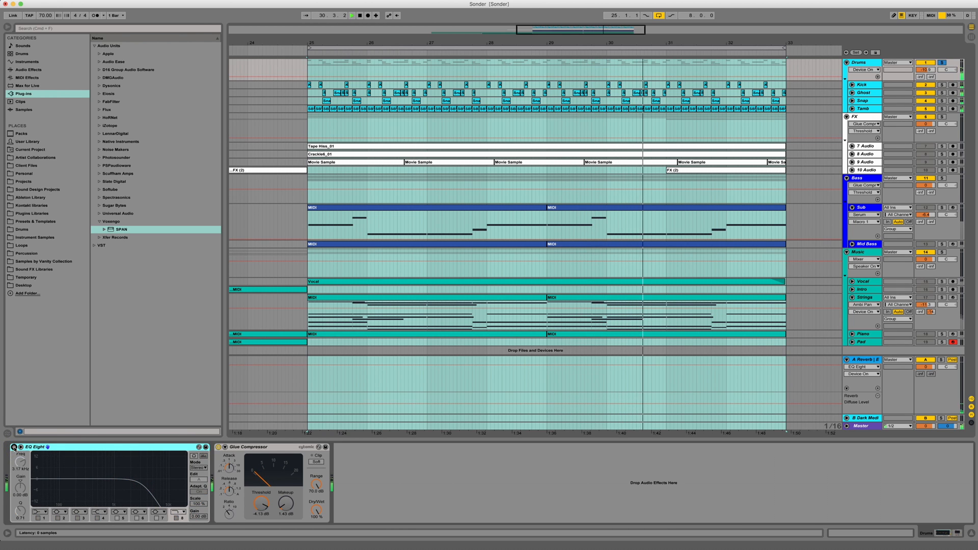
click(14, 447)
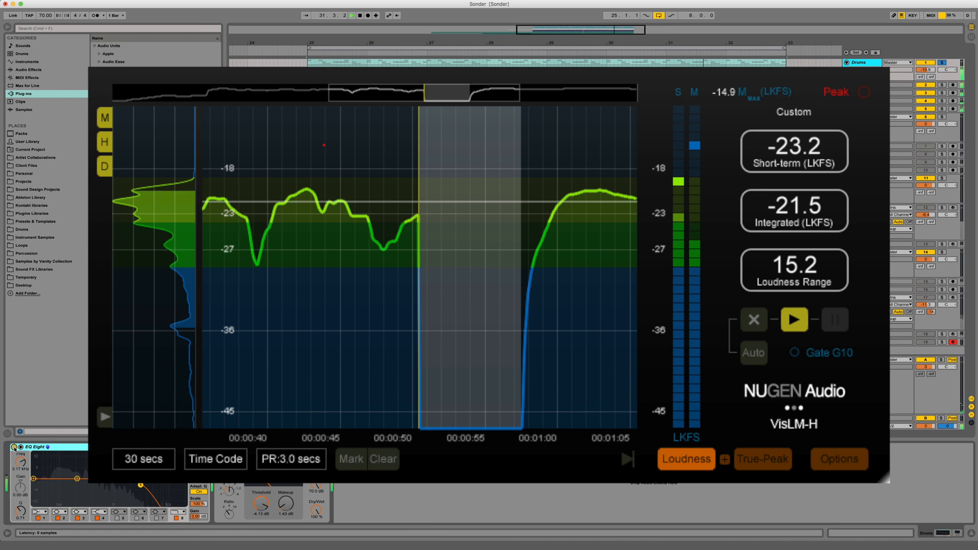
click(14, 448)
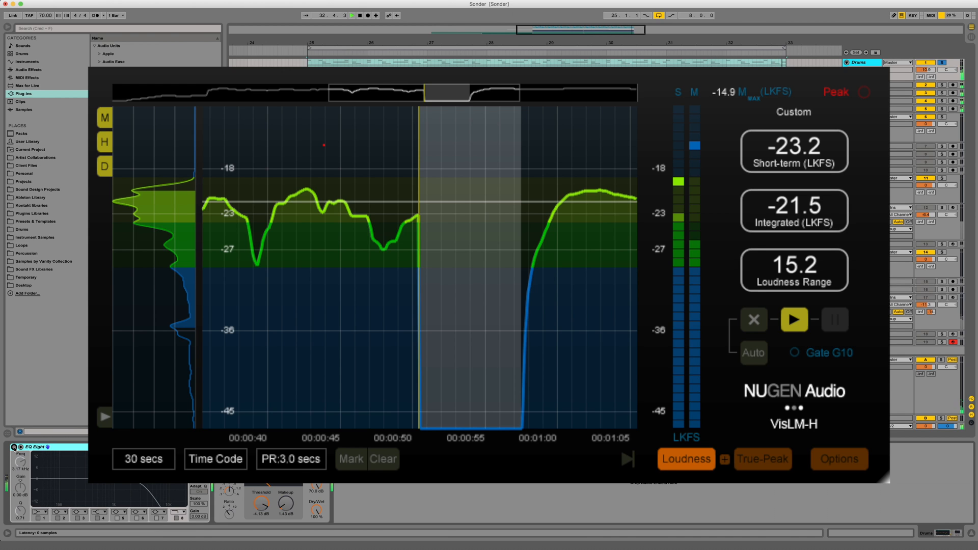
click(14, 448)
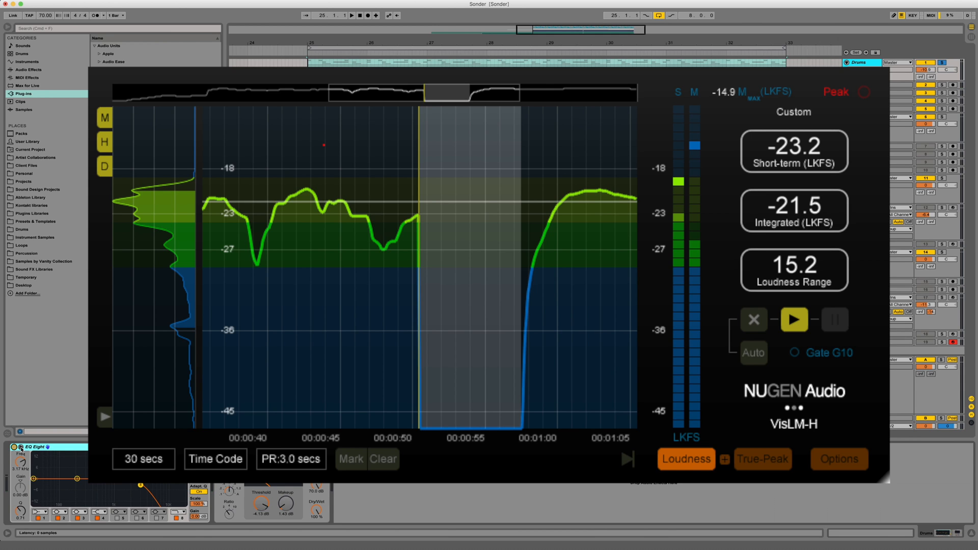
click(237, 448)
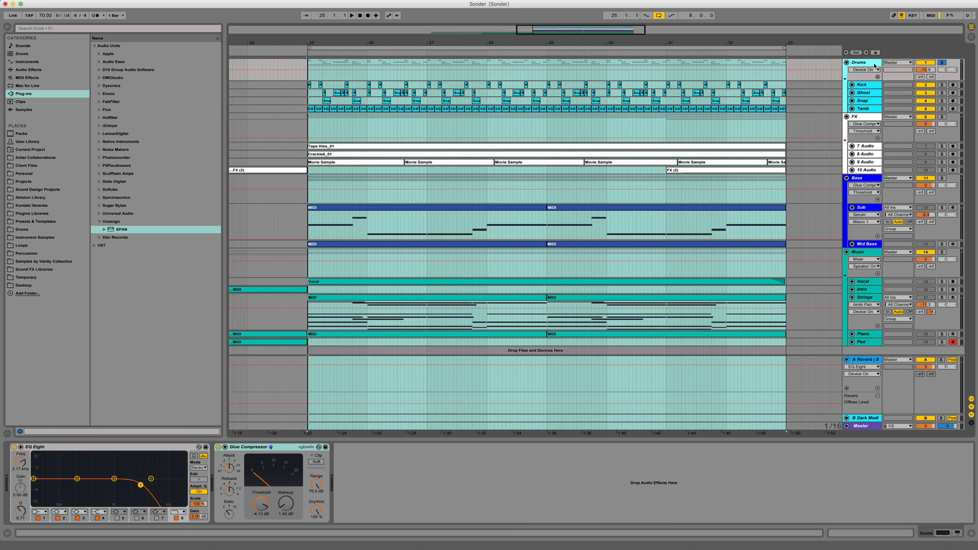
Audition the Vocal and Piano tracks of the Music group together in solo.
click(944, 253)
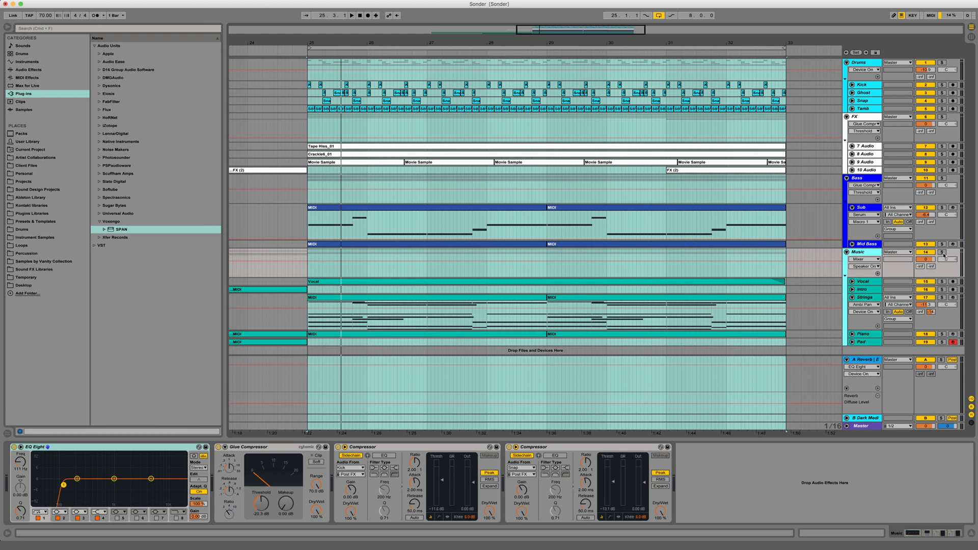
click(942, 282)
click(943, 334)
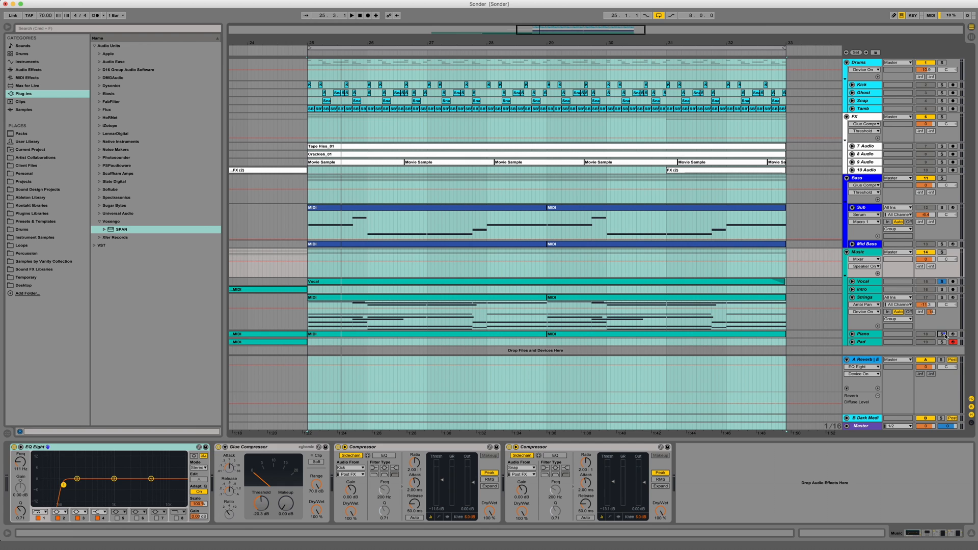
key(space)
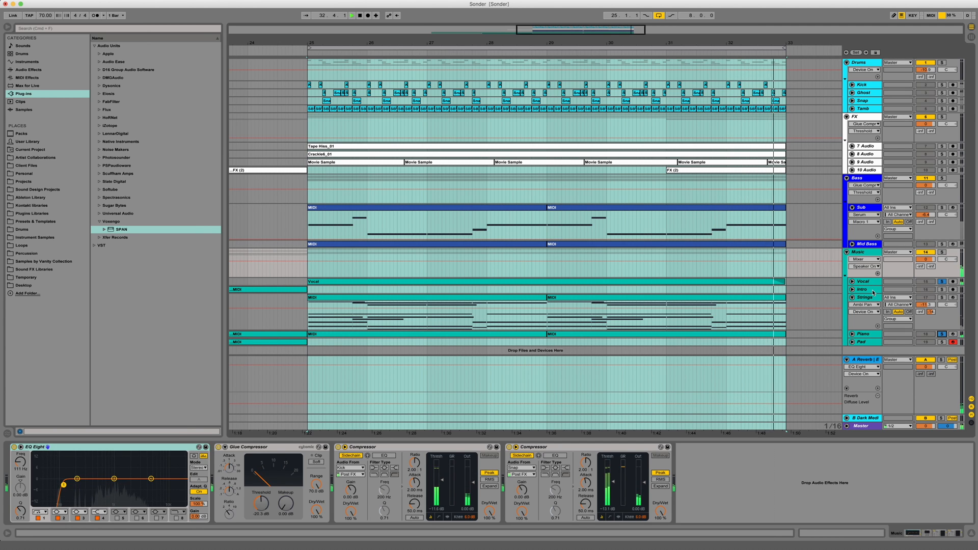
key(space)
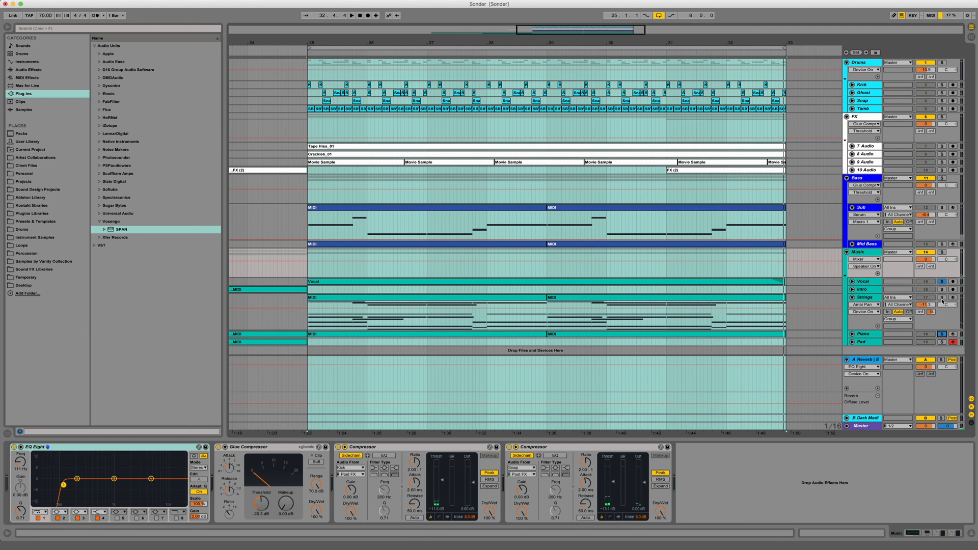
Audition the Strings track on its own in solo.
click(942, 298)
key(space)
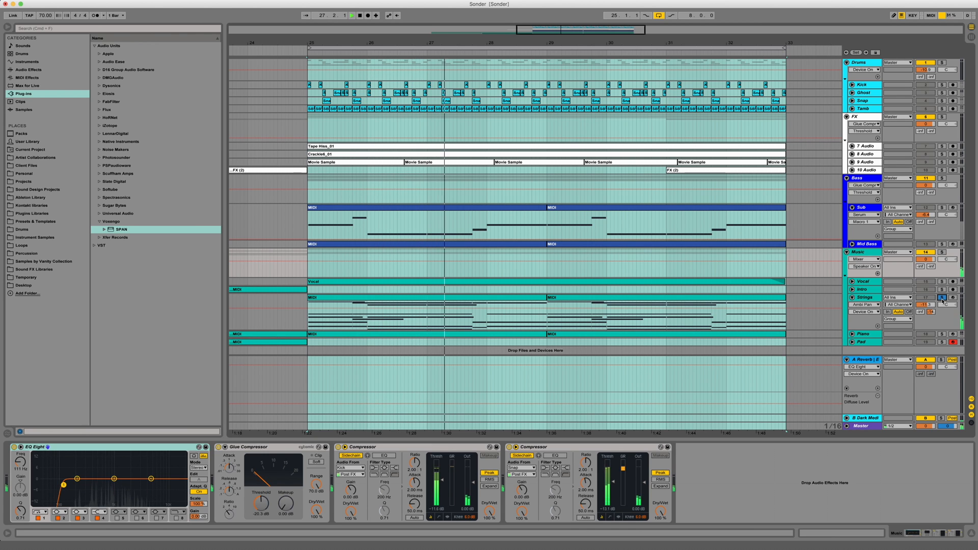
scroll(499, 289, left, 2)
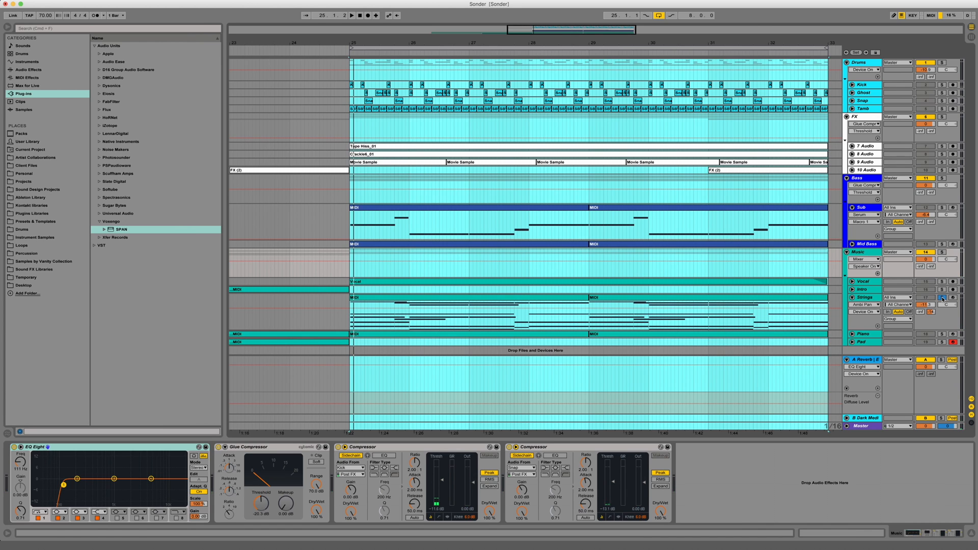
Audition the Pad track in solo, playing from the start of its clip at bar 21.
click(943, 342)
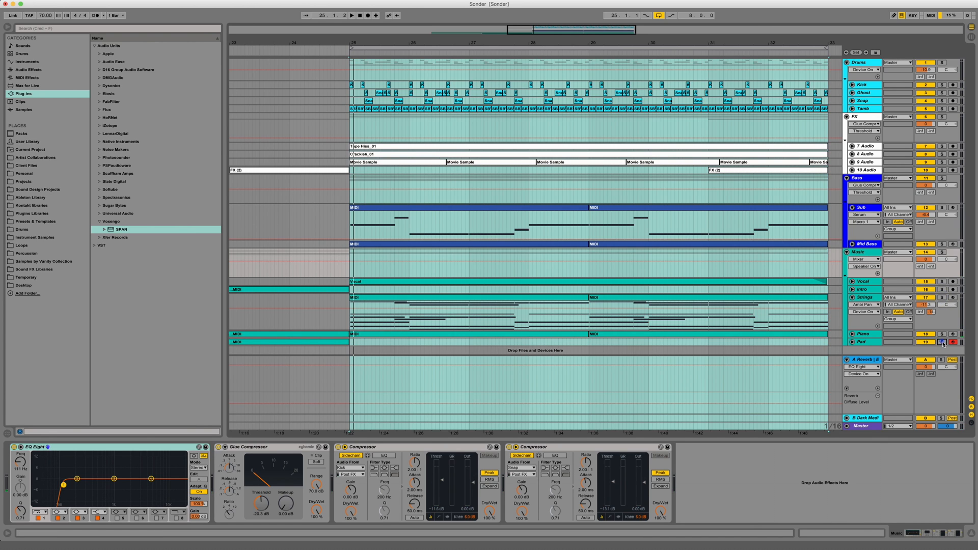
click(412, 53)
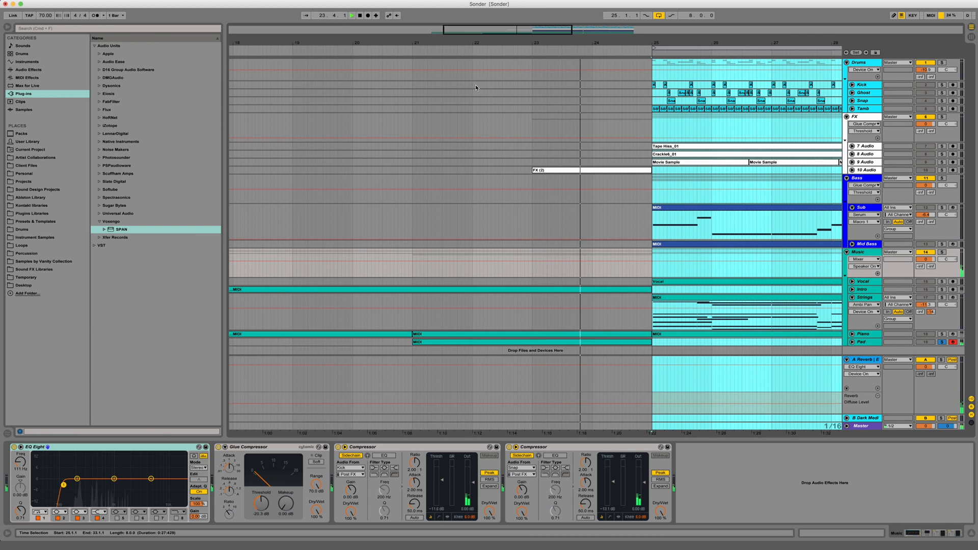
scroll(610, 128, right, 10)
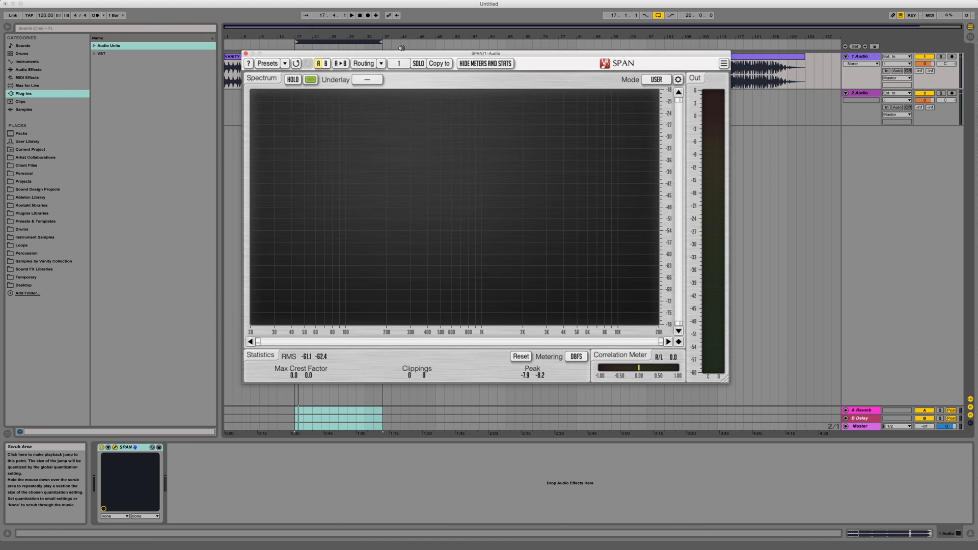
key(space)
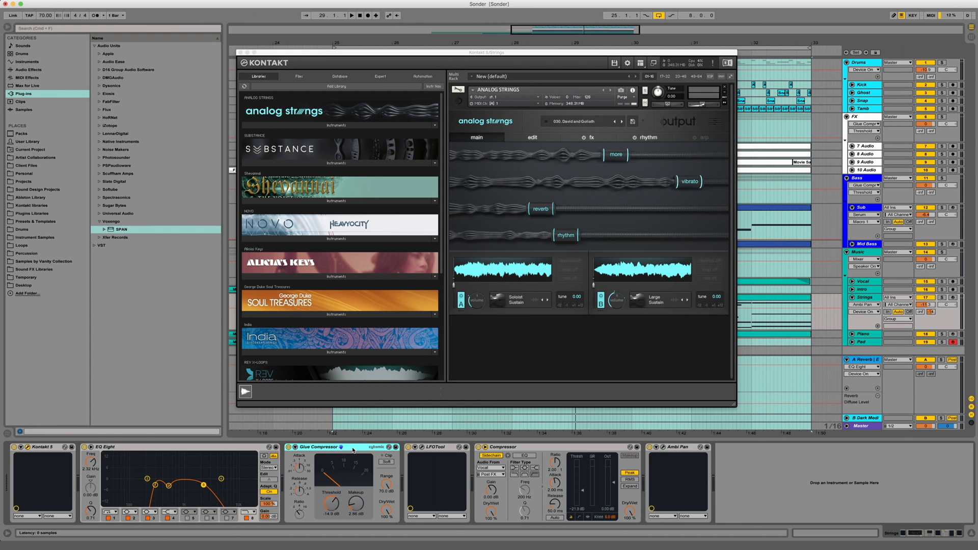
Inspect the Compressor, LFOTool and Ambi Pan devices in the Strings track's effect chain.
click(505, 448)
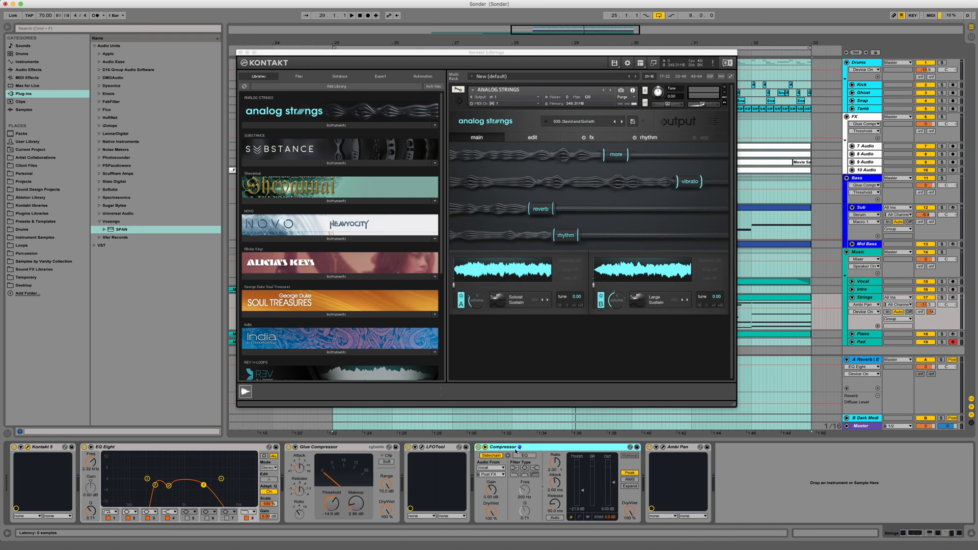
click(436, 447)
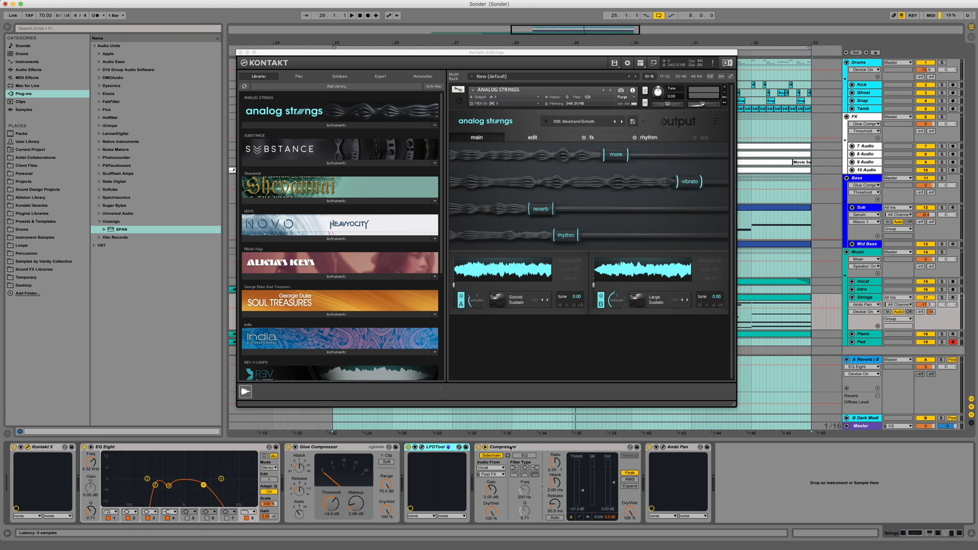
click(664, 448)
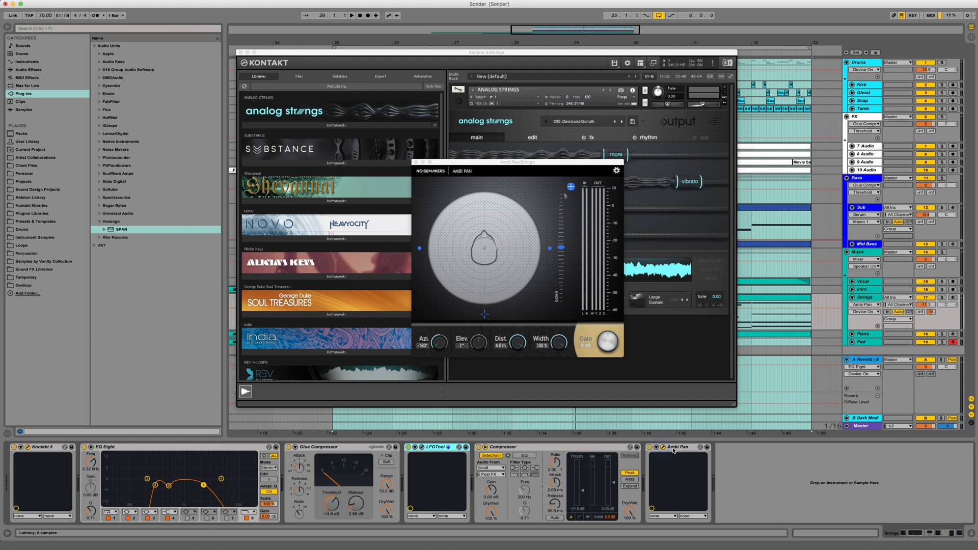
click(672, 448)
drag(531, 164, 521, 158)
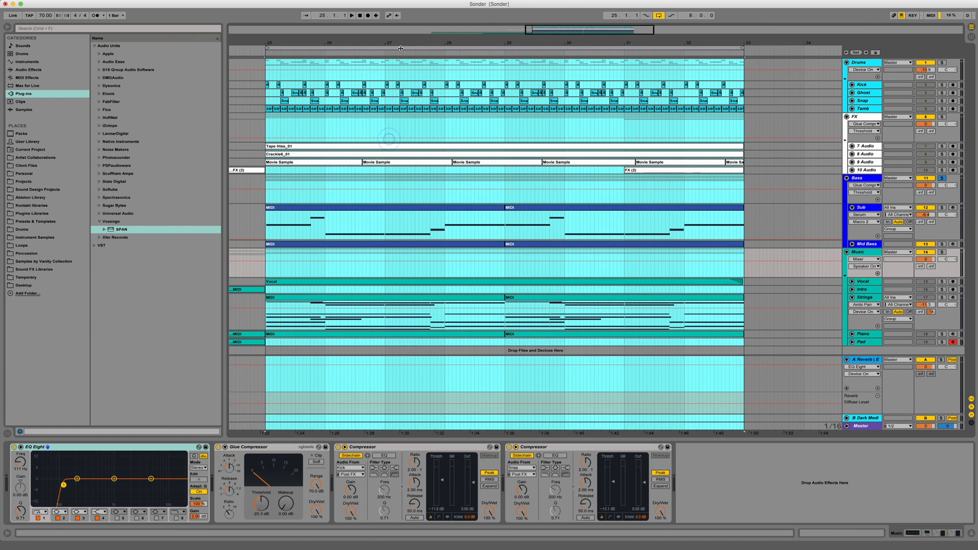
Audition the Bass group in solo from bar 25 and inspect the EQ Eight on the Mid Bass track.
click(401, 45)
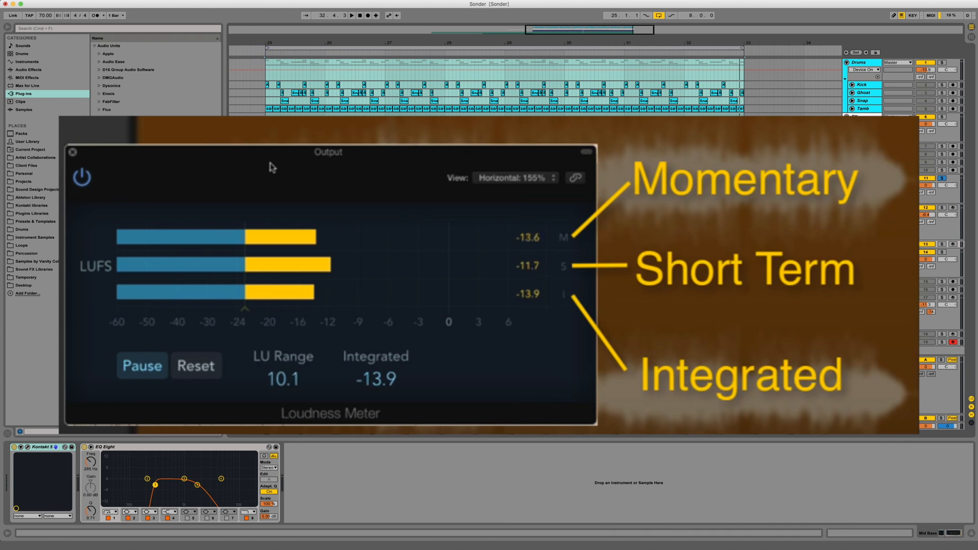
click(238, 448)
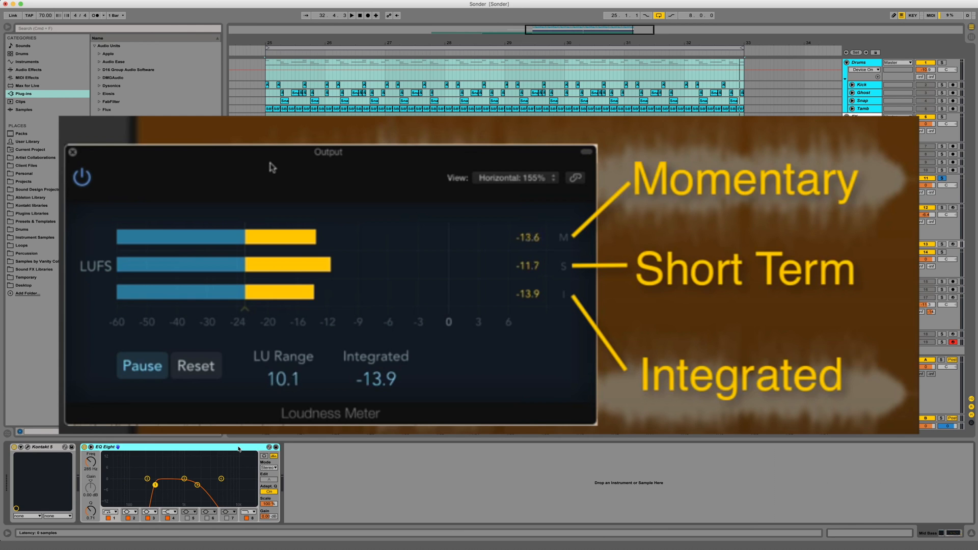
click(942, 177)
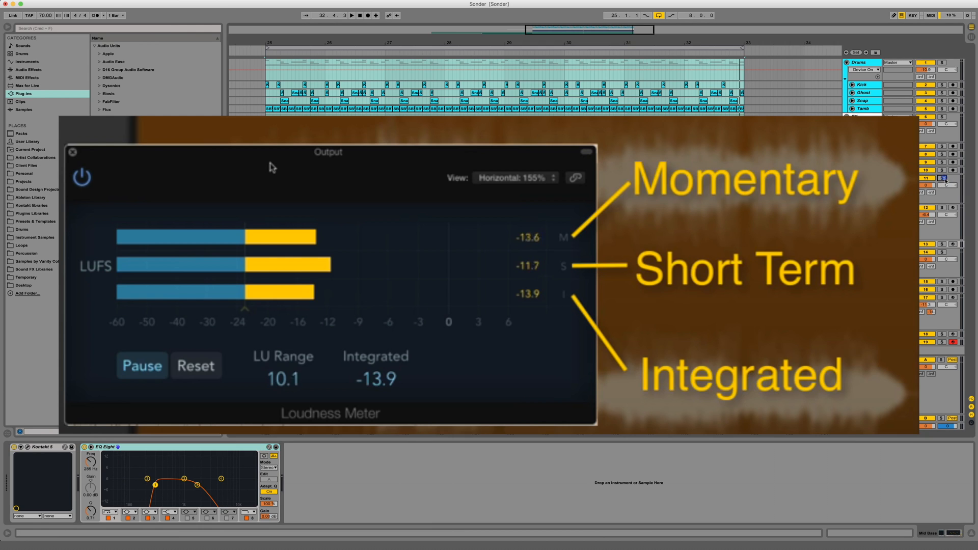
Examine the Master track's effect chain, selecting its EQ Eight.
click(857, 433)
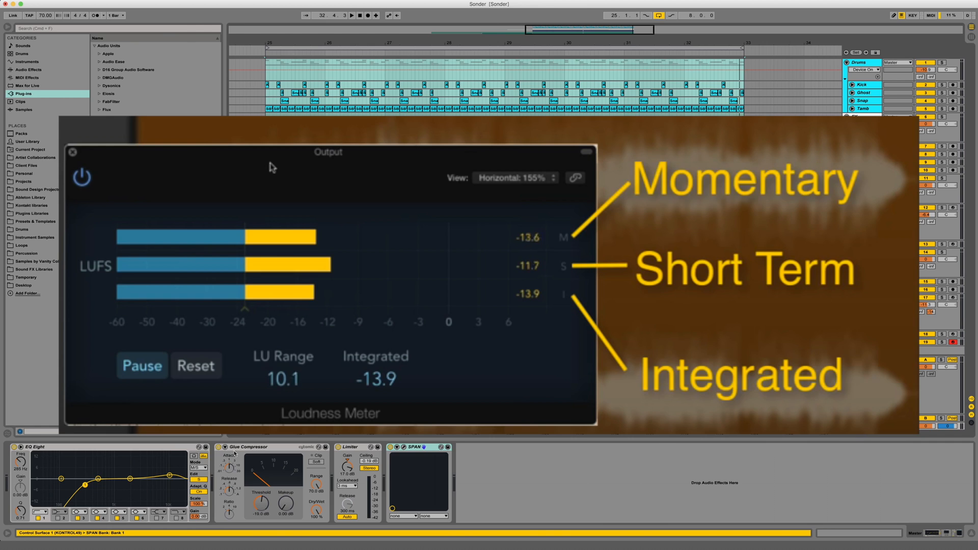
click(154, 452)
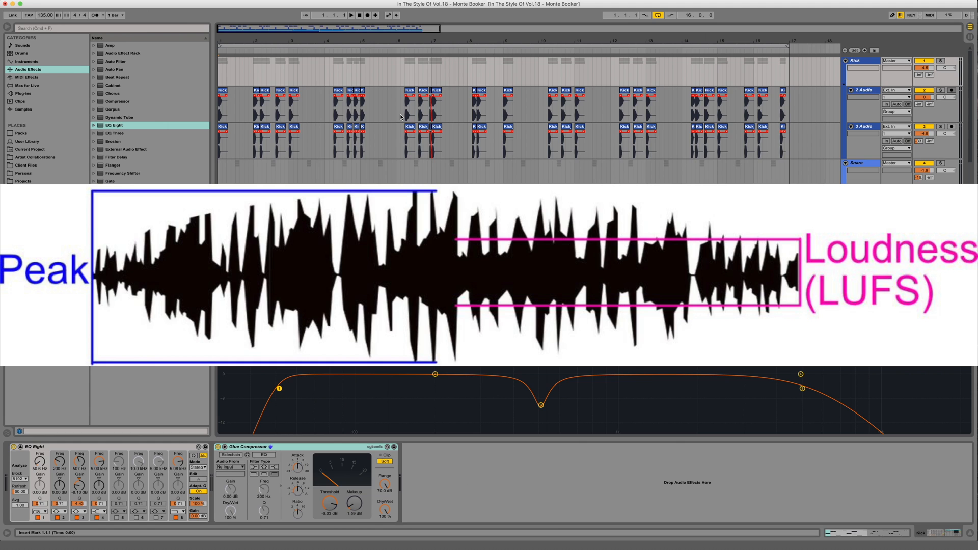
Play the Monte Booker-style arrangement from bar 1 and turn looping back on for its 16 bars.
click(373, 72)
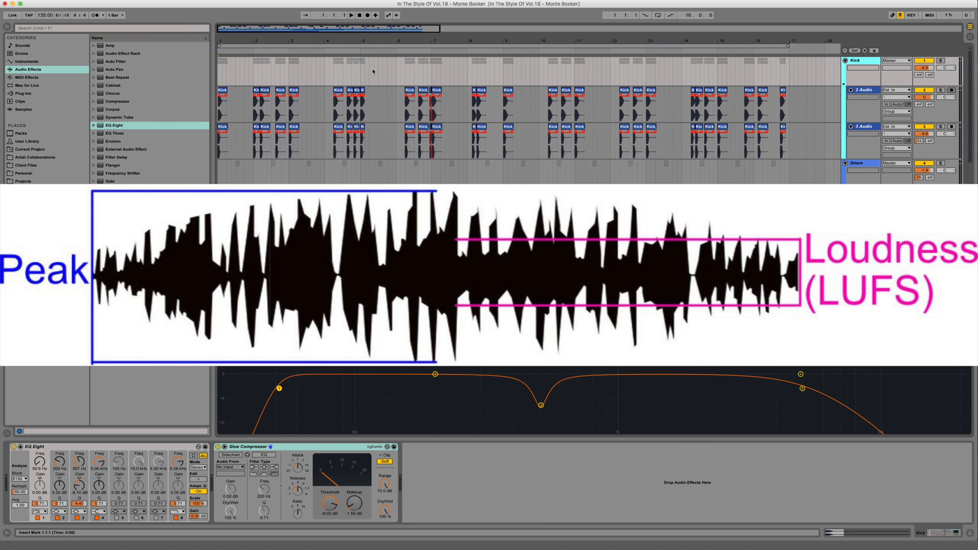
key(space)
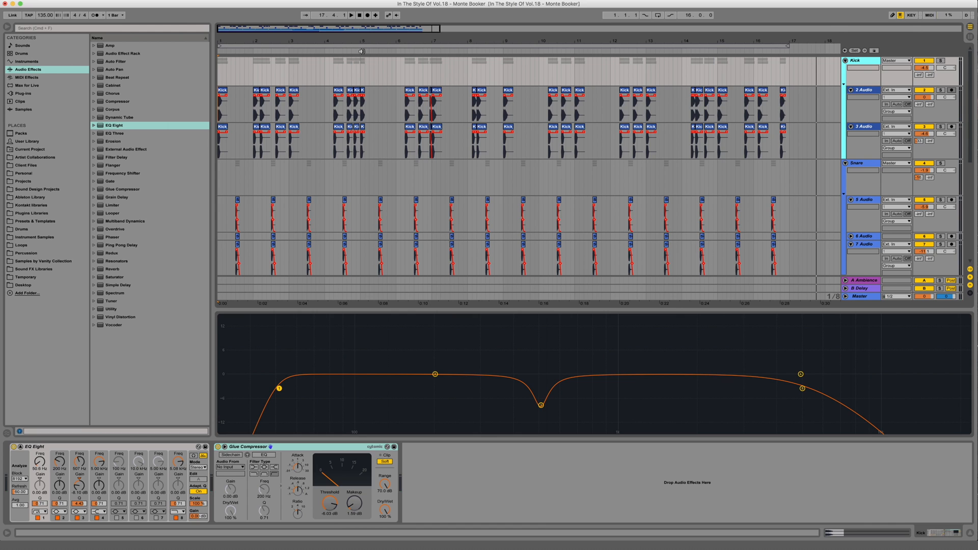
right_click(360, 46)
click(364, 50)
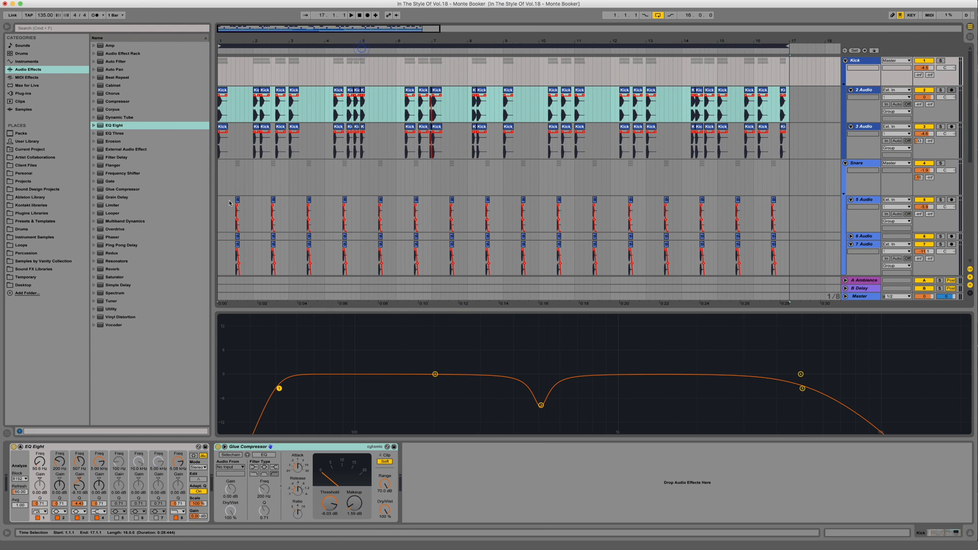
Collapse the expanded EQ Eight display of the Kick group and select the group.
click(22, 447)
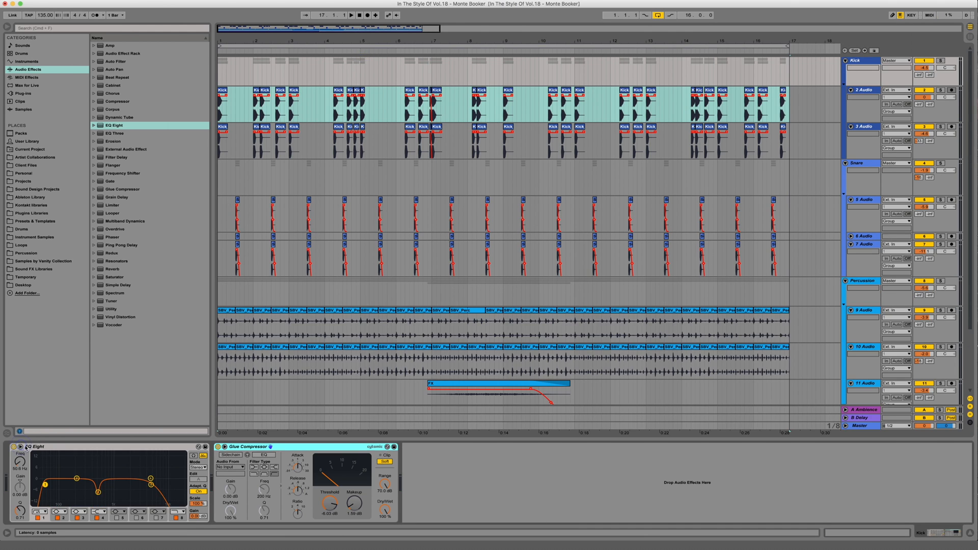
click(858, 61)
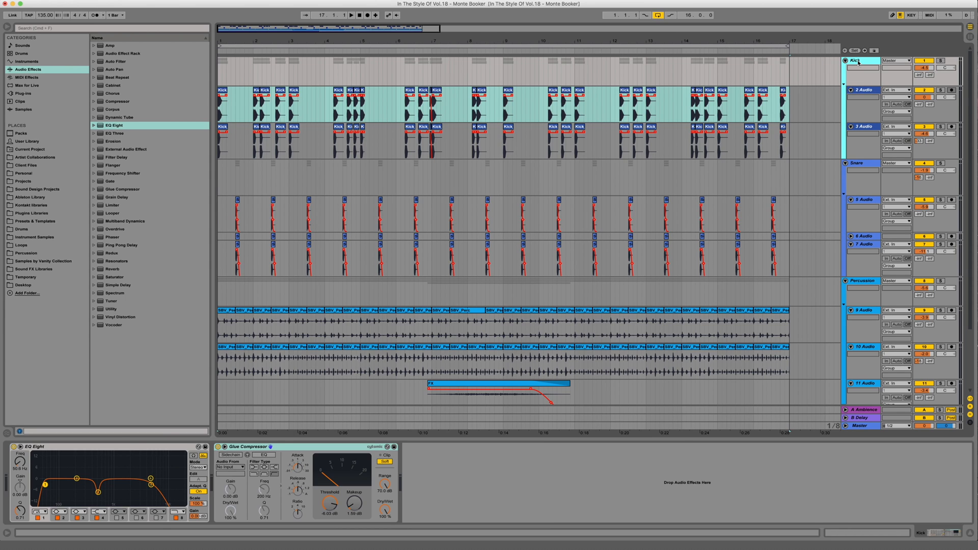
Audition the Percussion, Snare and Kick groups together in solo from bar 1, turning looping off during playback.
click(942, 282)
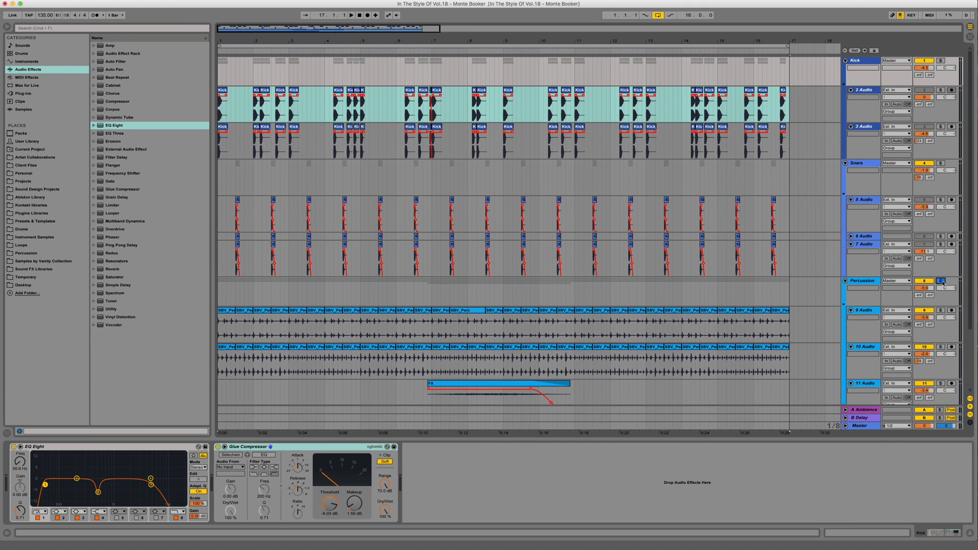
click(941, 163)
click(941, 60)
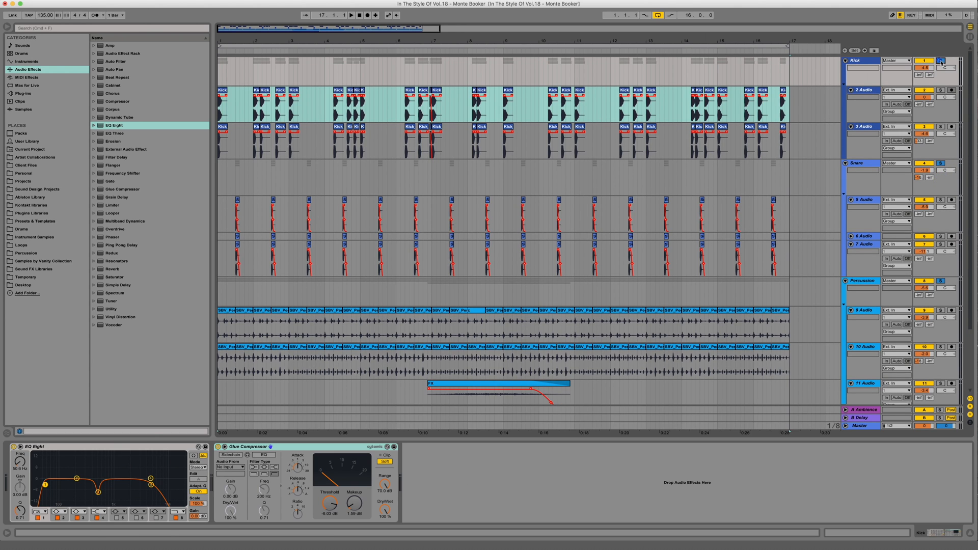
click(444, 47)
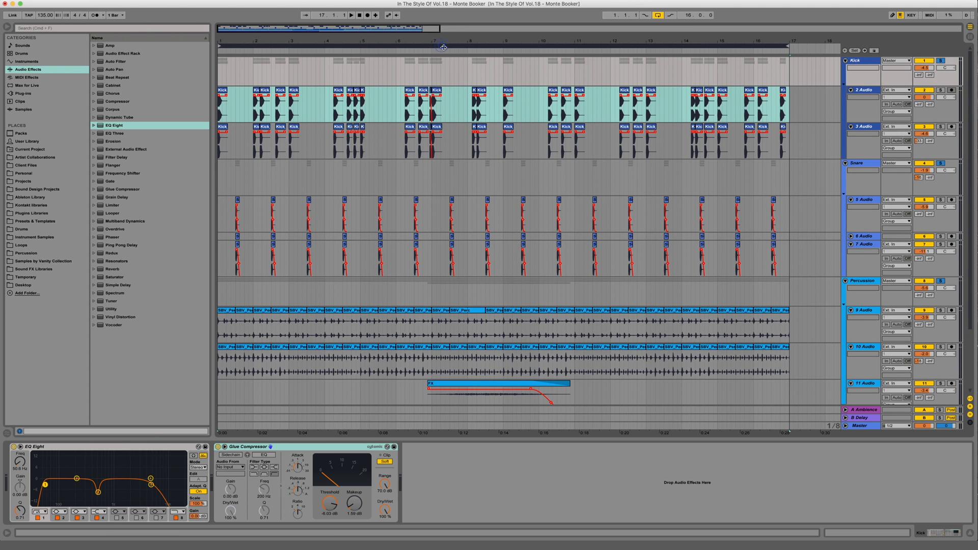
key(space)
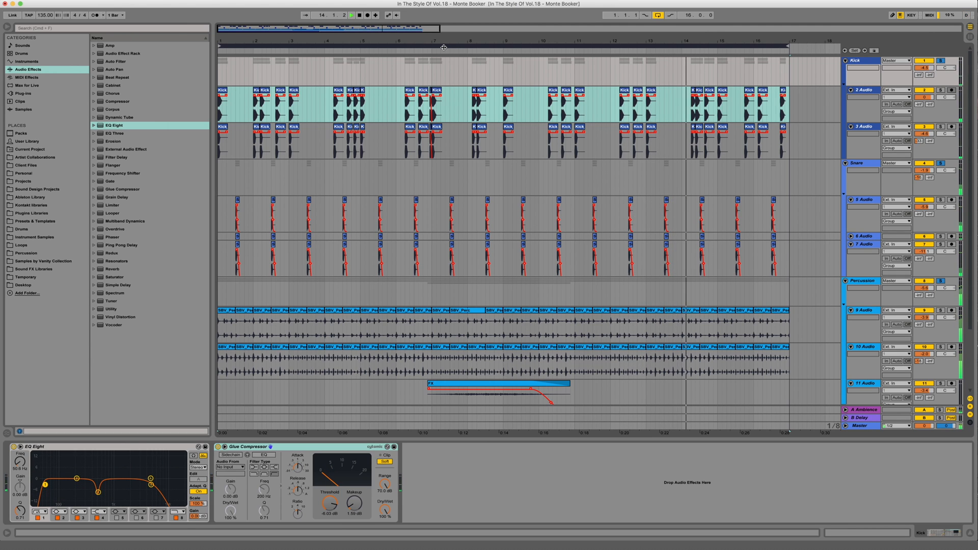
right_click(444, 47)
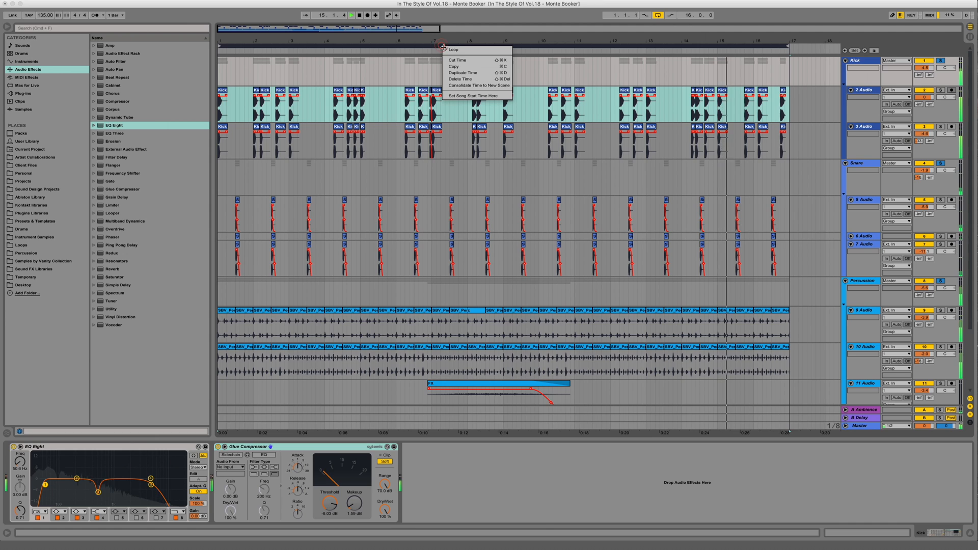
click(445, 50)
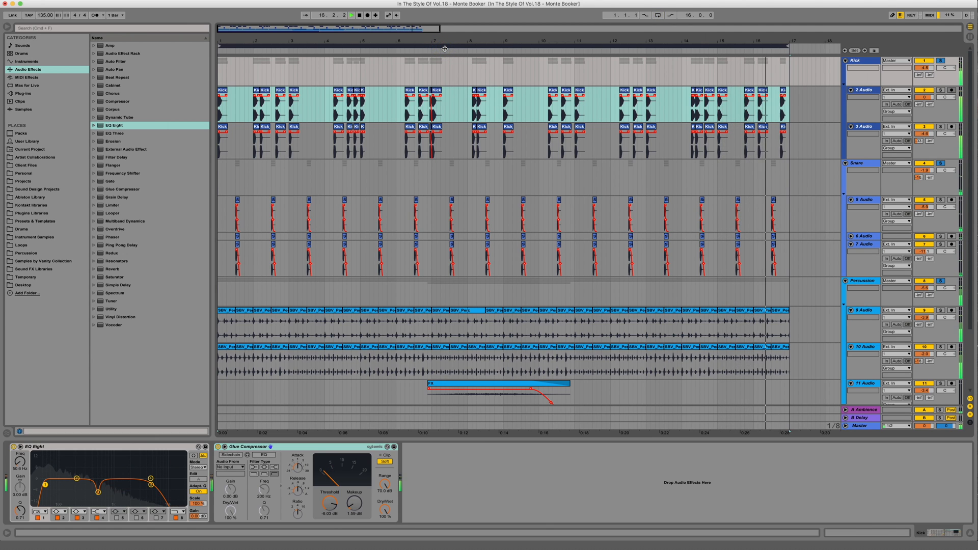
key(space)
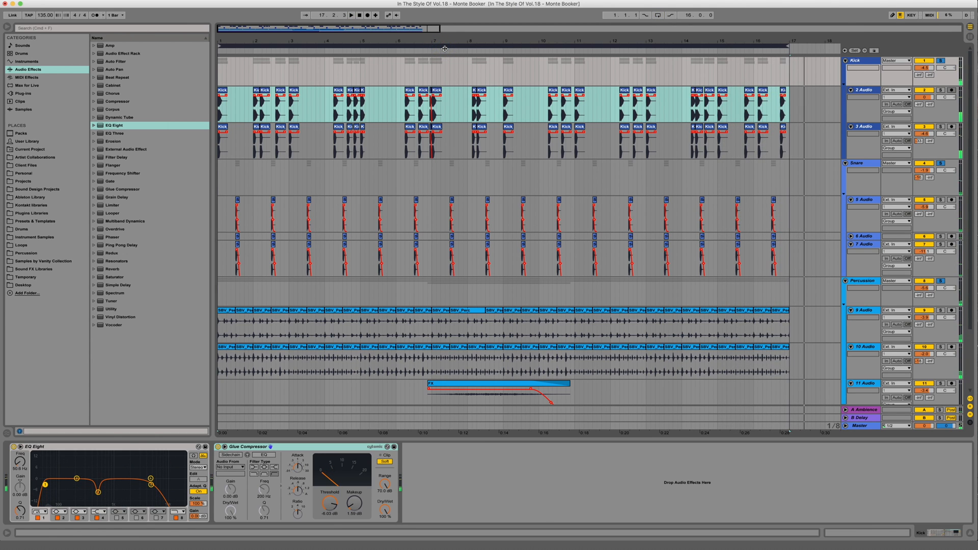
Clear the combined solo and audition the Kick group on its own from bar 1.
click(860, 62)
click(941, 61)
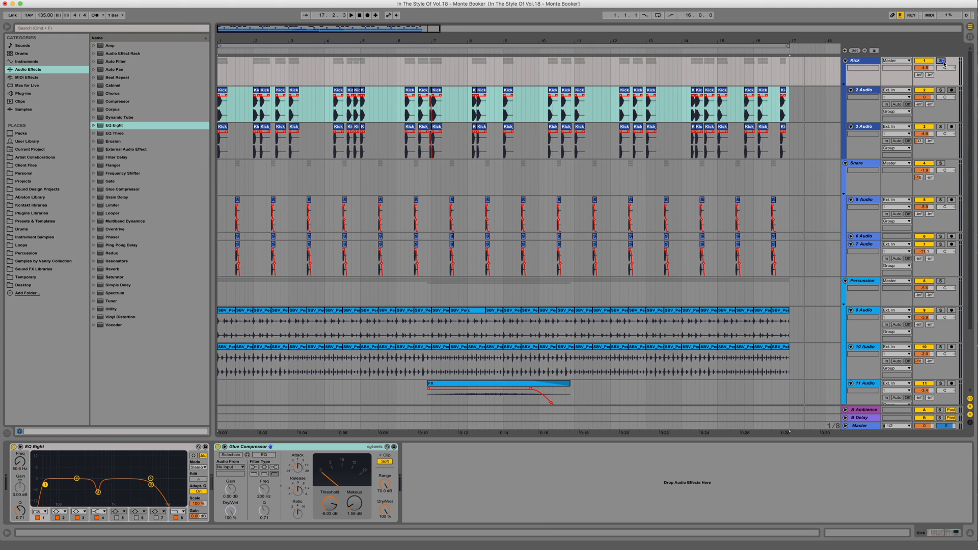
click(942, 61)
click(856, 62)
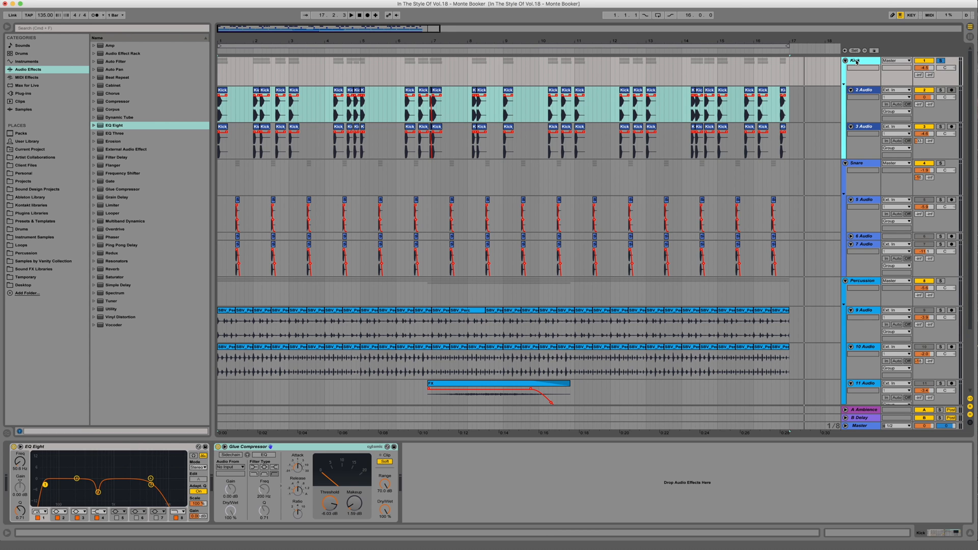
click(544, 46)
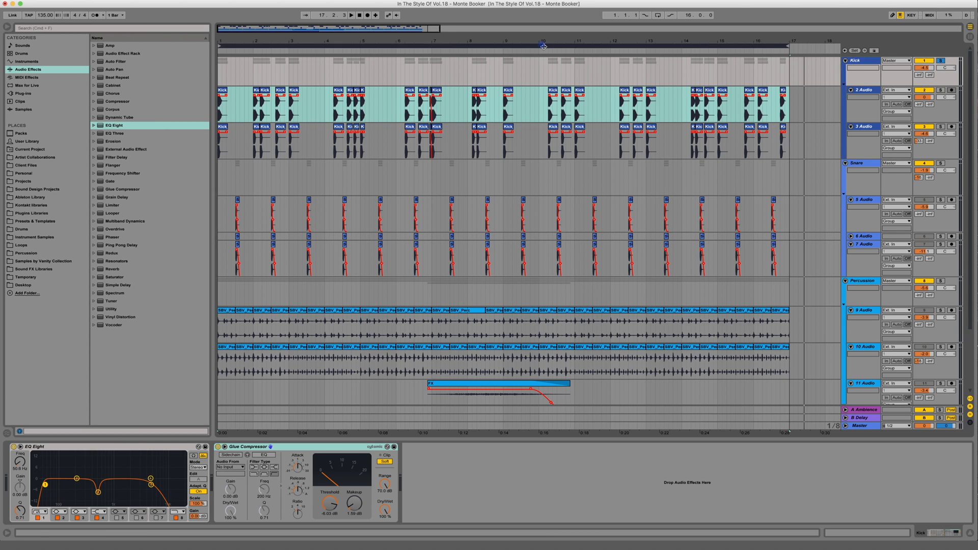
key(space)
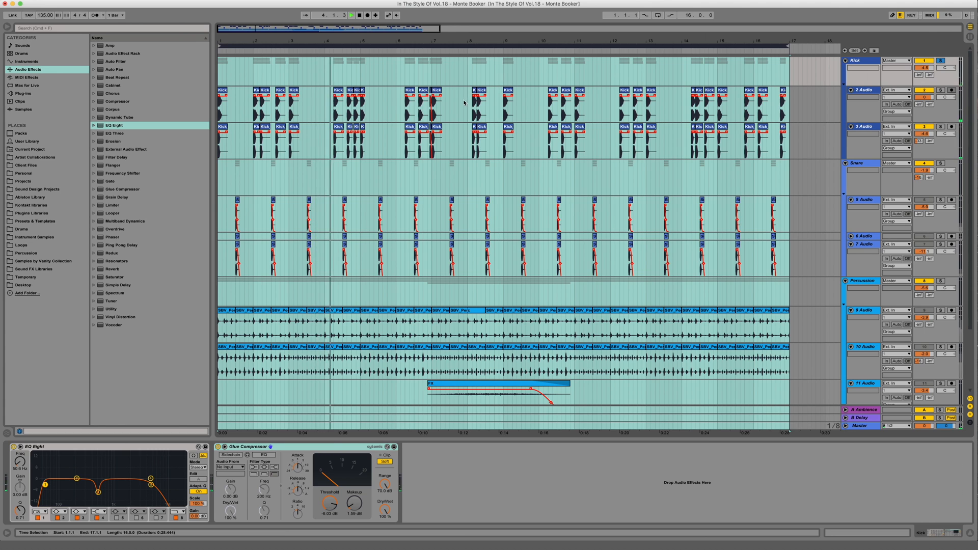
Audition the 2 Audio track of the Kick group in solo, with the start point in bar 8.
click(496, 104)
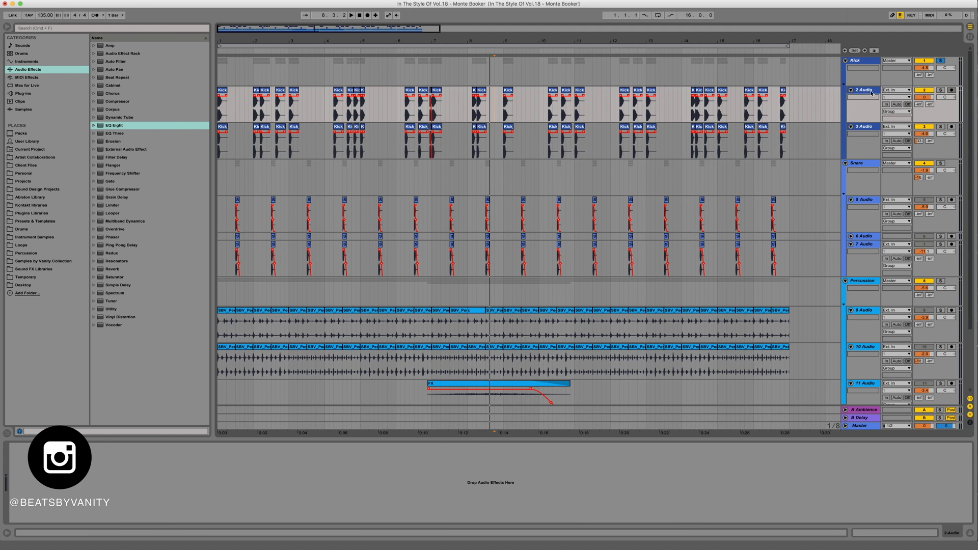
click(941, 90)
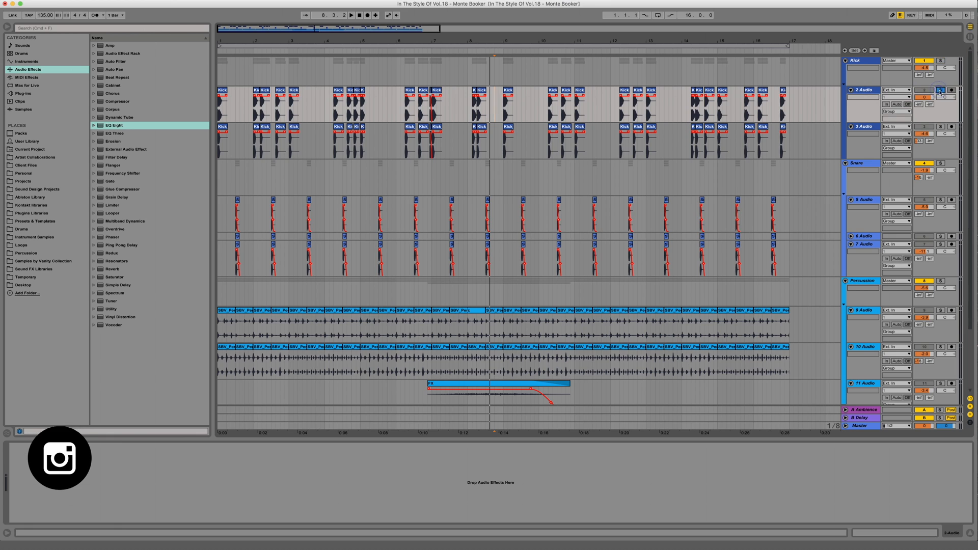
key(space)
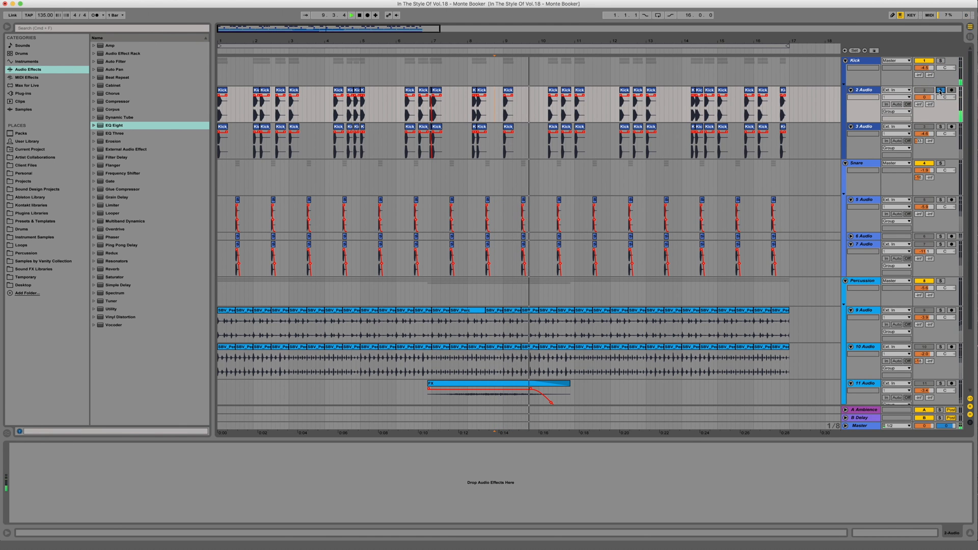